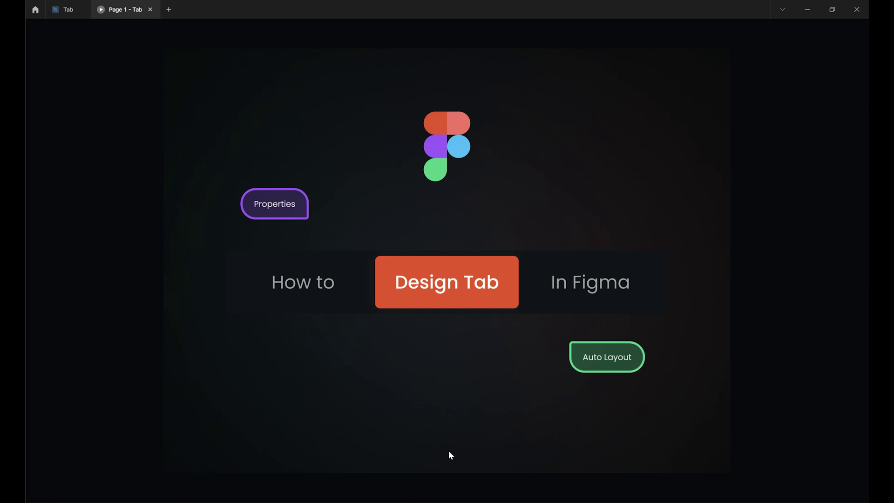
Try switching between the three tabs in the prototype preview and return to the Tab design file
left_click(306, 294)
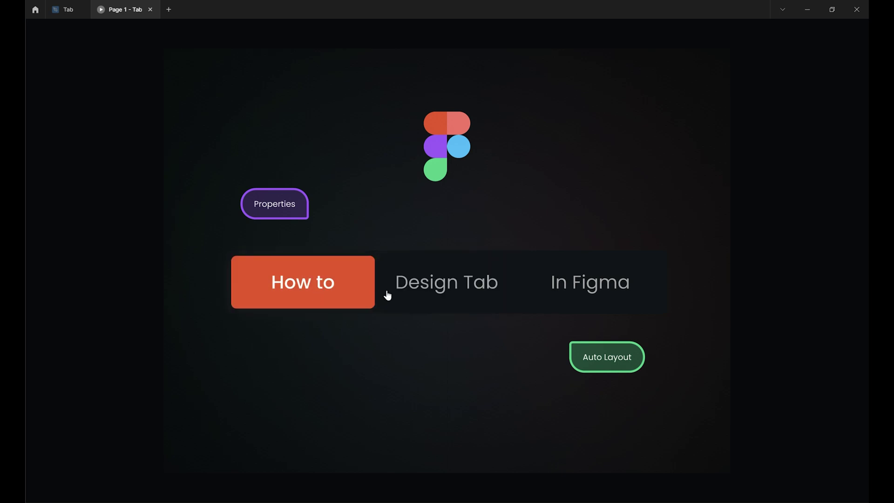
left_click(591, 290)
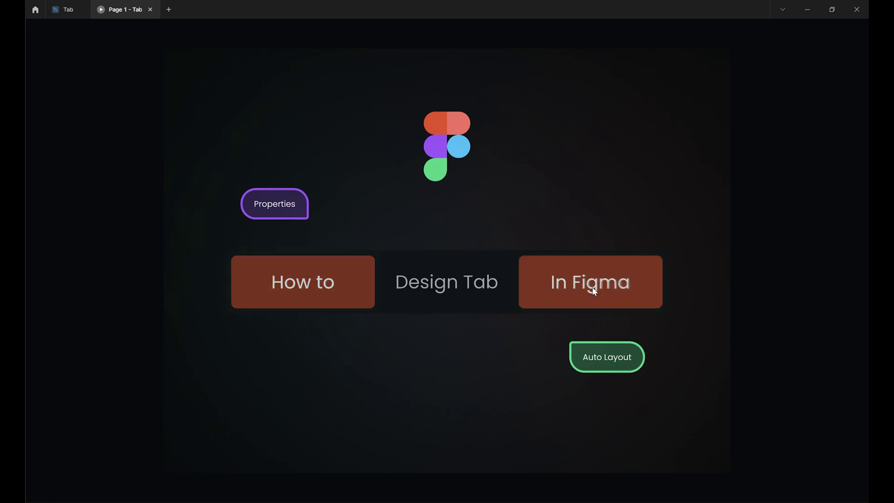
left_click(469, 292)
left_click(349, 292)
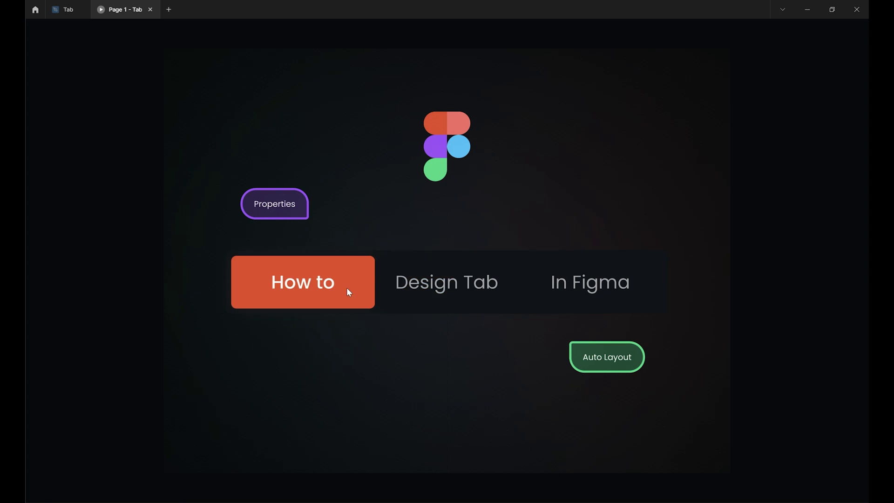
left_click(452, 295)
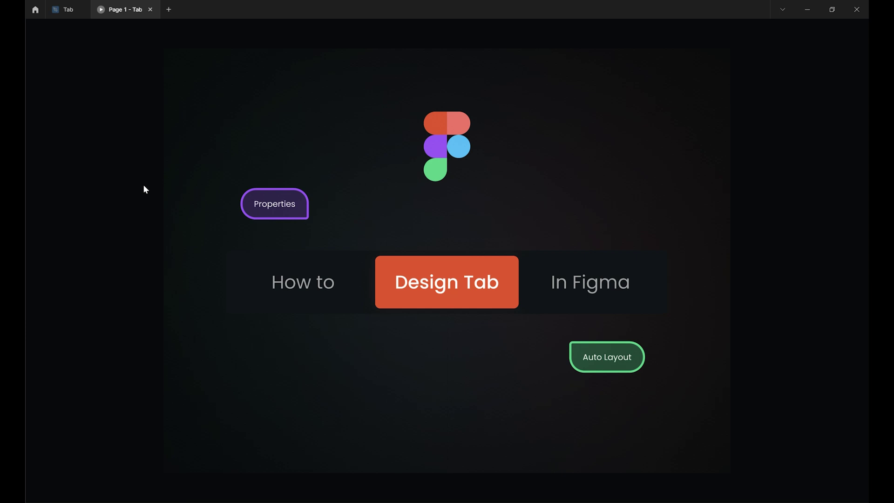
left_click(52, 5)
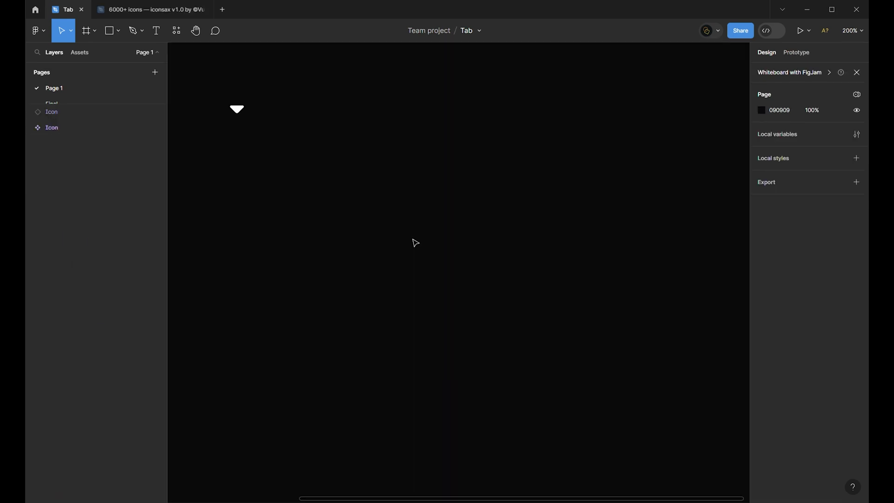
Add a text layer reading "Text" on the empty canvas
key("t")
left_click(414, 243)
type("t")
key("BackSpace")
type("Text")
key("Escape")
Place copies of the arrow icon on both sides of the text, leaving room for a counter
left_click(237, 110)
left_click_drag(238, 110, 516, 259)
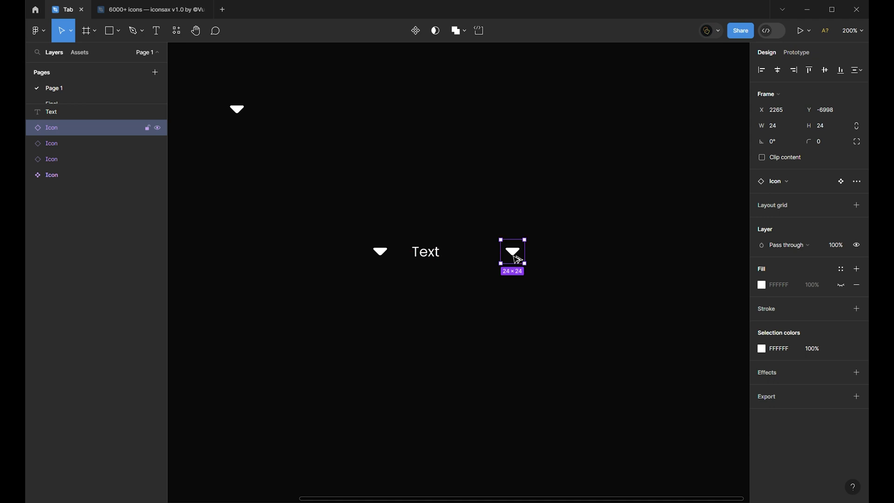
left_click(483, 286)
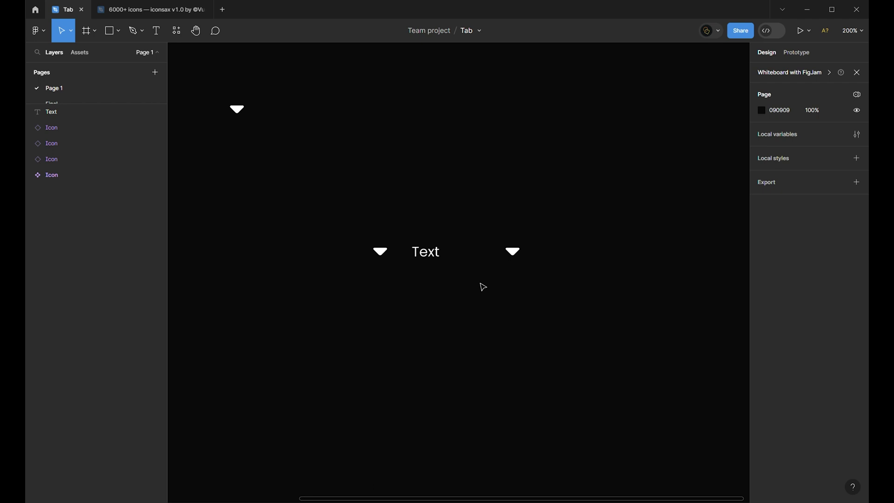
Duplicate the text layer between the text and the second icon and change the copy to "10"
left_click(435, 259)
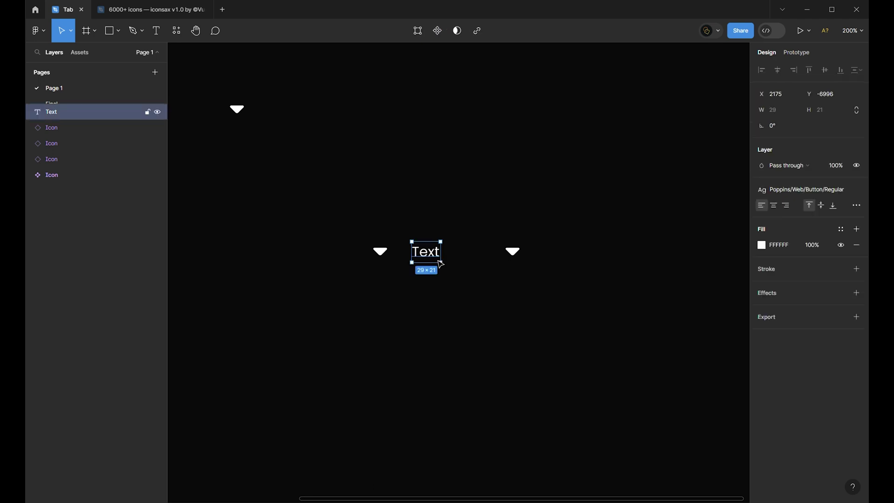
left_click_drag(435, 260, 481, 259)
type("10")
key("Escape")
Wrap the "10" text in an auto layout frame and rename it "Counter"
key("shift+a")
type("Count")
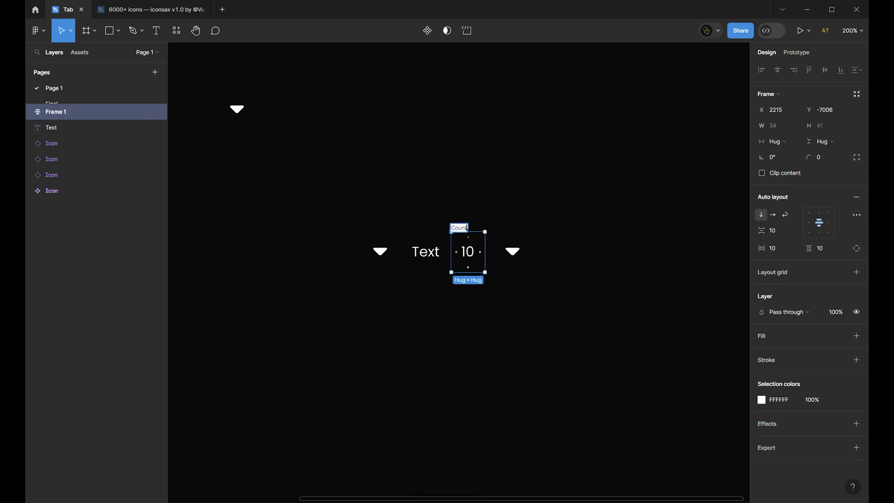
type("er")
key("Return")
Set the Counter frame's horizontal padding to 8 and its vertical padding to 0
left_click(783, 247)
type("4")
left_click(837, 248)
type("0")
key("Return")
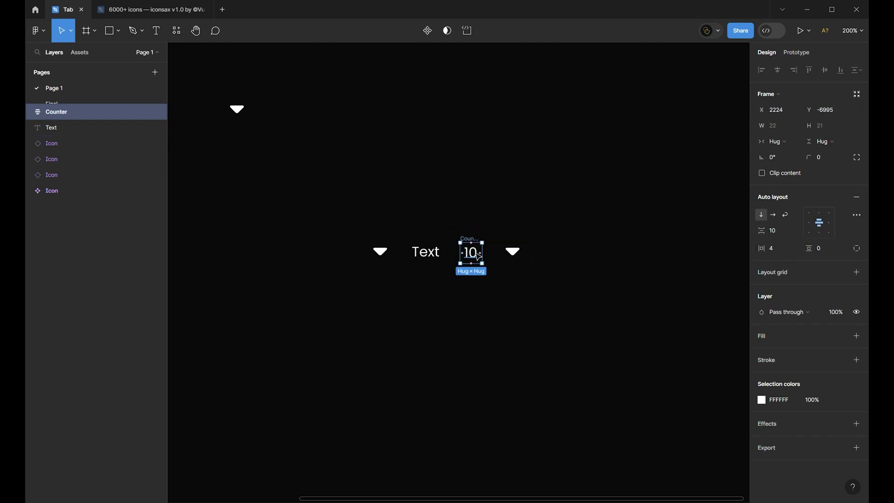
left_click(776, 248)
type("7")
key("Return")
type("8")
key("Return")
Fill the Counter frame with DAE0E7 and set its corner radius to 2
left_click(489, 302)
left_click(453, 252)
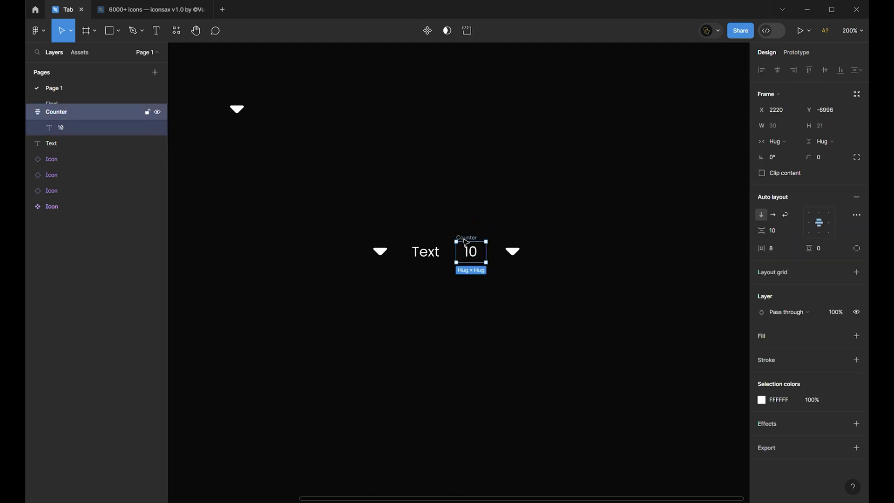
left_click(840, 336)
type("gra")
key("BackSpace")
key("BackSpace")
key("BackSpace")
key("Down")
key("Return")
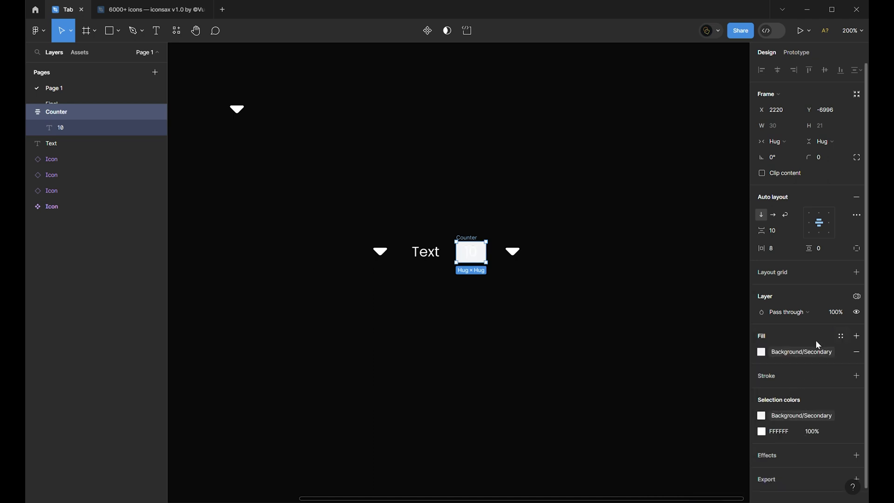
left_click(832, 159)
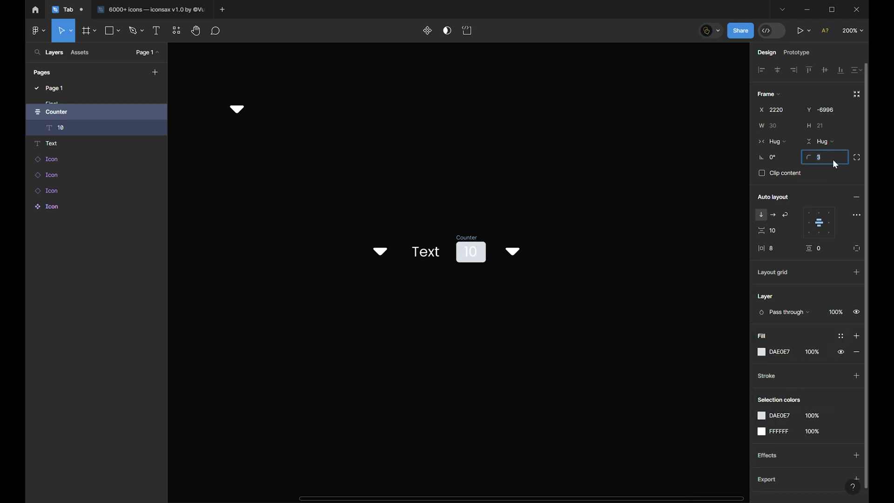
type("3")
left_click(522, 293)
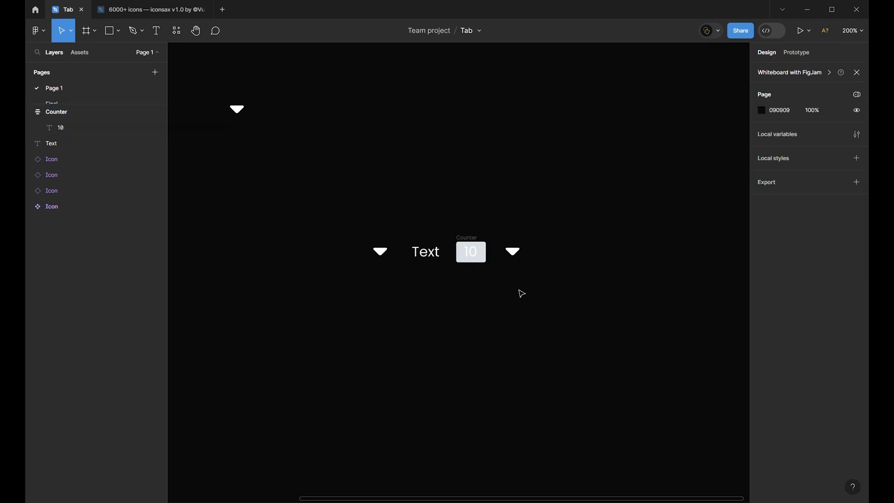
Wrap both icons, the text and the counter in a horizontal auto layout frame with a fixed height of 40
scroll(465, 309, "up", 3)
scroll(317, 323, "up", 1)
left_click_drag(262, 309, 603, 213)
key("shift+a")
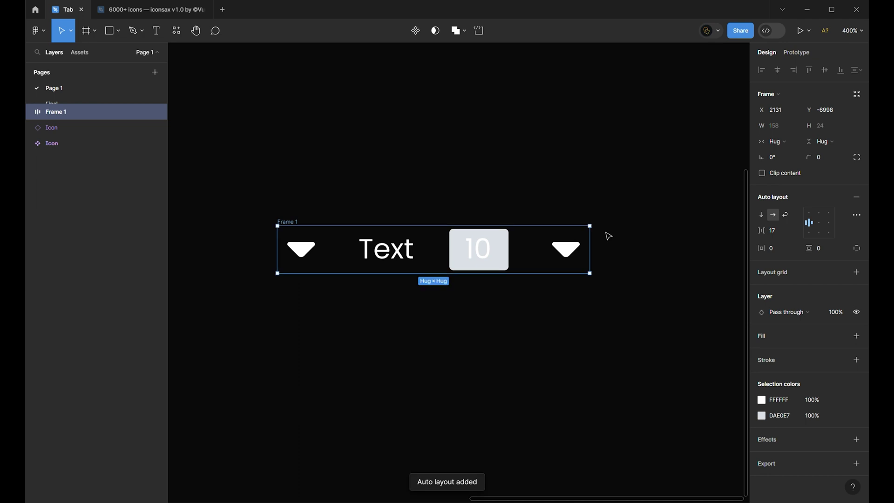
left_click(827, 126)
type("40")
key("Return")
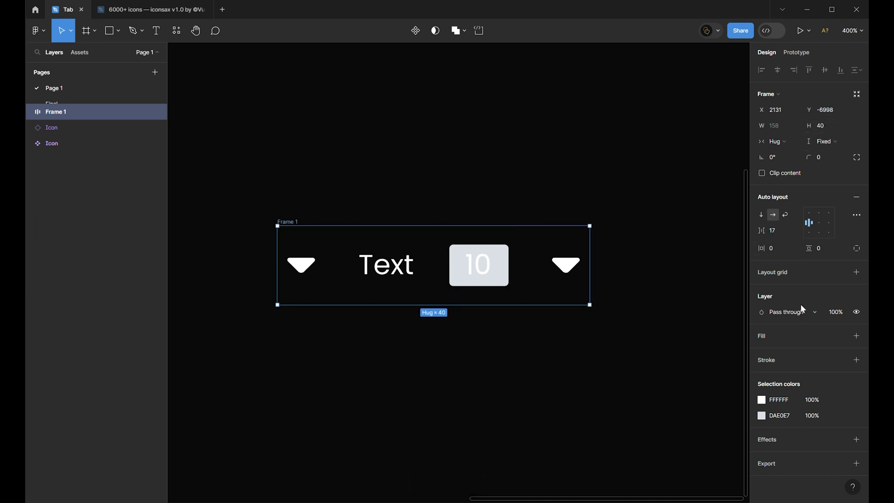
Set the tab frame's horizontal padding to 12 and the spacing between its items to 8
left_click(789, 246)
type("12")
key("Return")
left_click(780, 236)
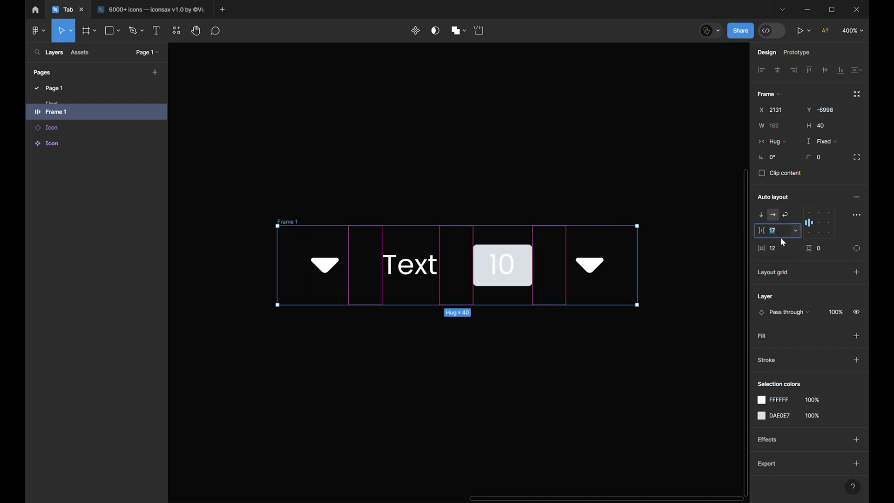
type("4")
key("Return")
key("Up")
key("Up")
key("Up")
key("Up")
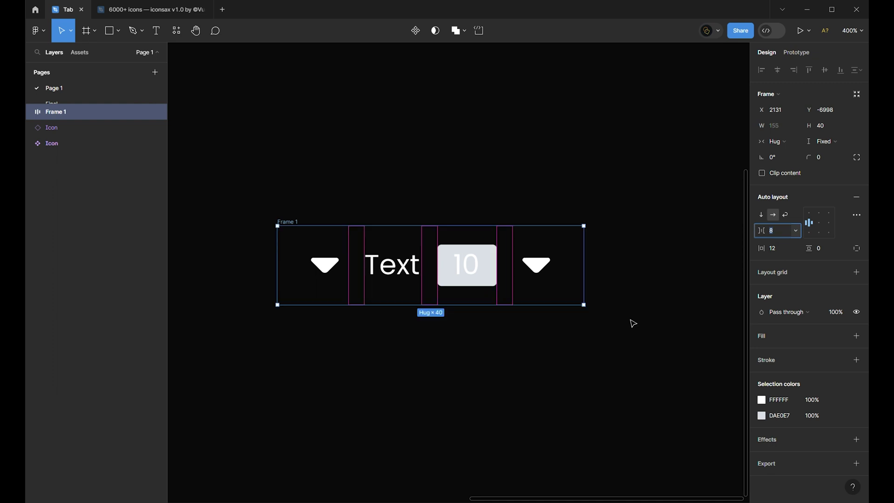
Recolor the tab's white text and icons to 000000 and fill the tab frame with DAE0E7
left_click(762, 399)
left_click_drag(679, 339, 546, 404)
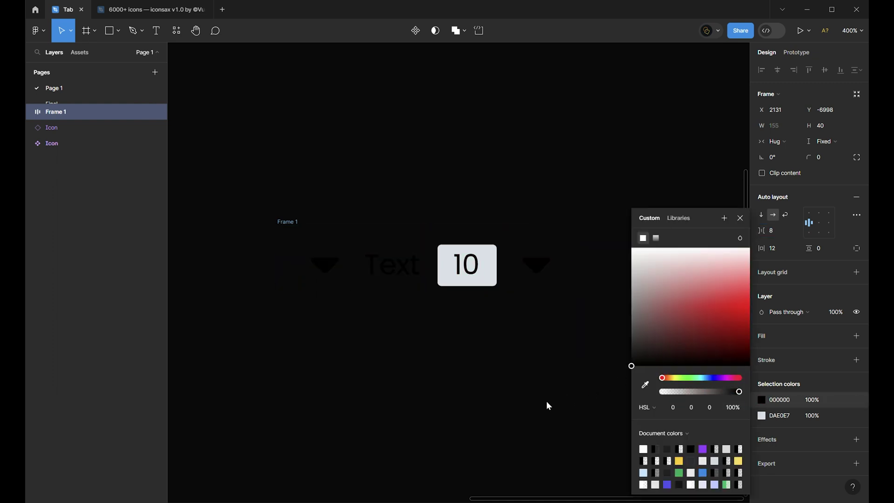
left_click(854, 337)
left_click(776, 355)
type("DAE0E7")
key("Return")
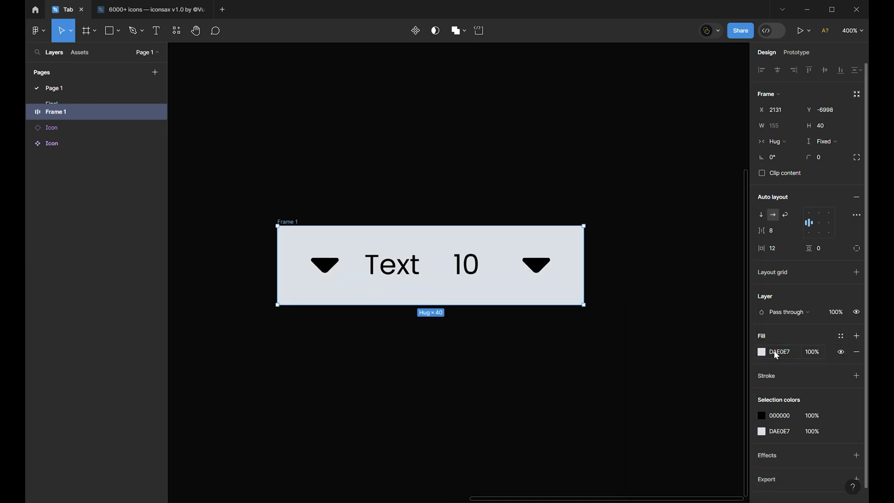
Set the tab frame's corner radius to 4
left_click(835, 157)
type("1")
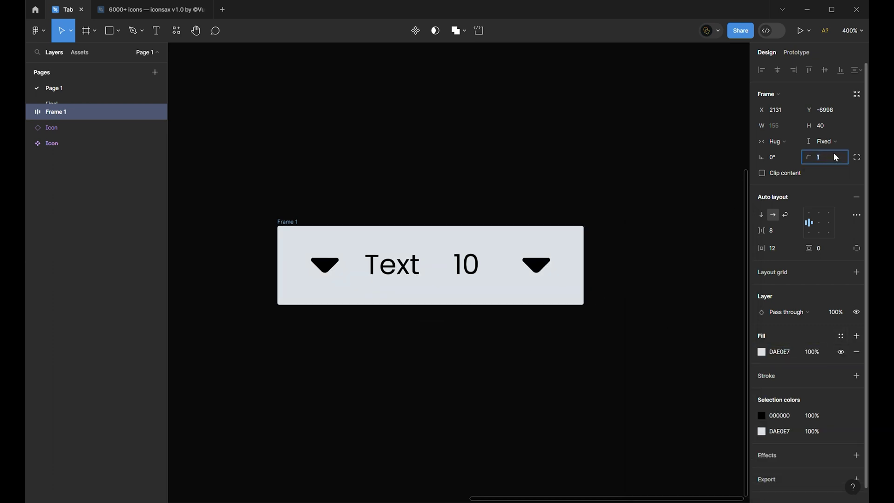
key("Up")
key("Up")
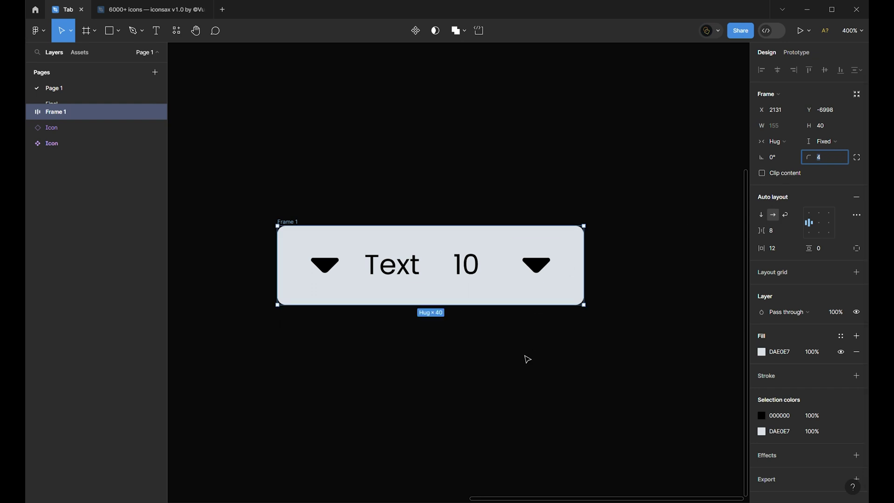
left_click(488, 339)
Change the color of the tab's black text and icons to dark grey 525252
key("ctrl+minus")
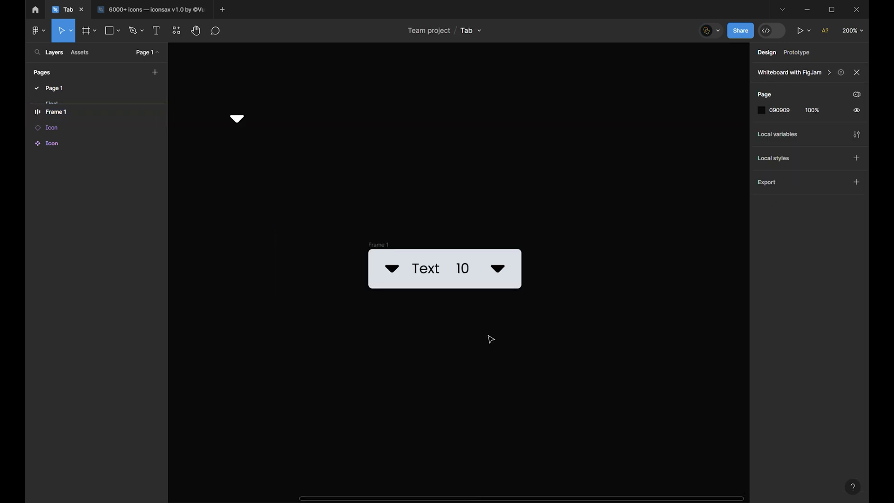
key("ctrl+plus")
left_click(400, 281)
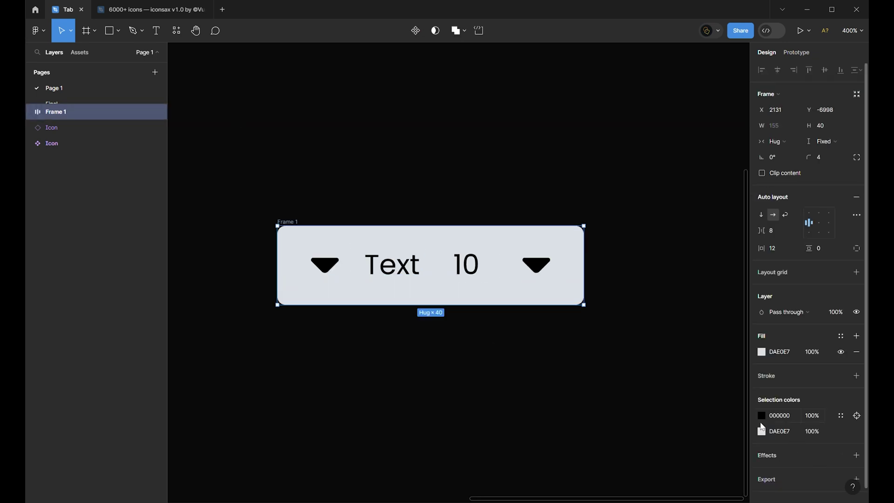
left_click(762, 415)
left_click_drag(629, 334, 622, 331)
left_click(533, 386)
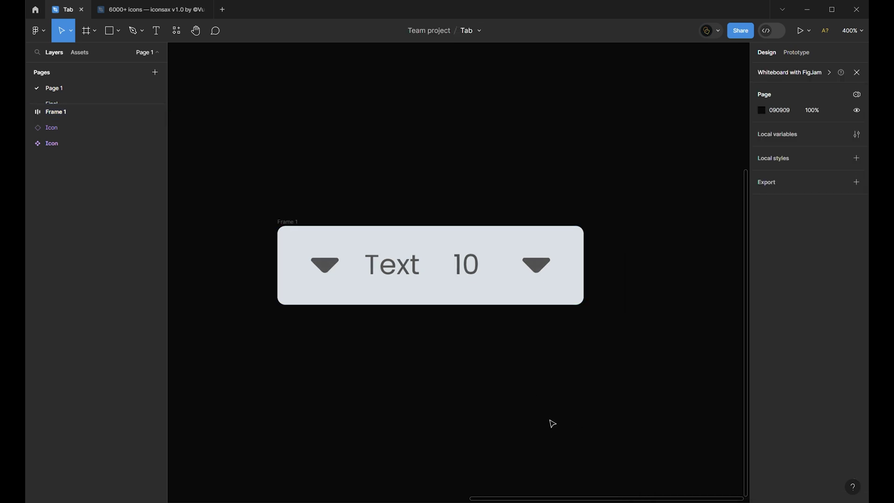
Turn the tab frame into a component and create a visibility property "Show Left Icon", set to True, on its left icon
left_click(296, 224)
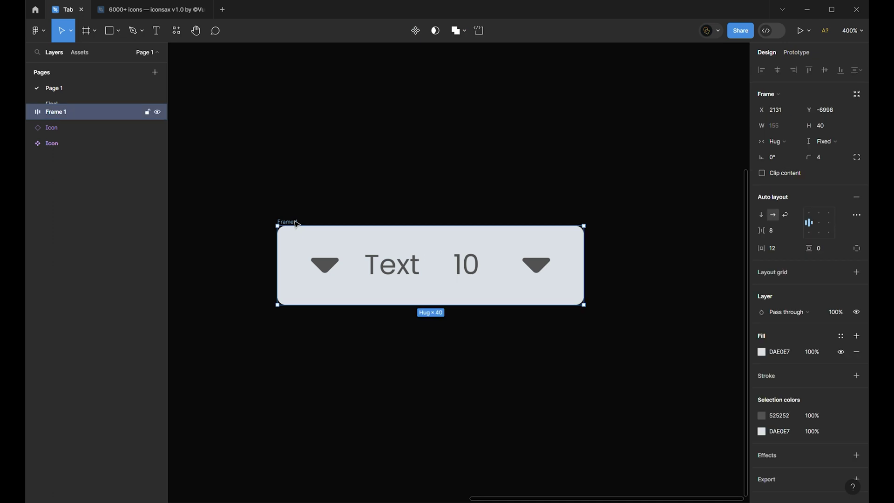
left_click(416, 30)
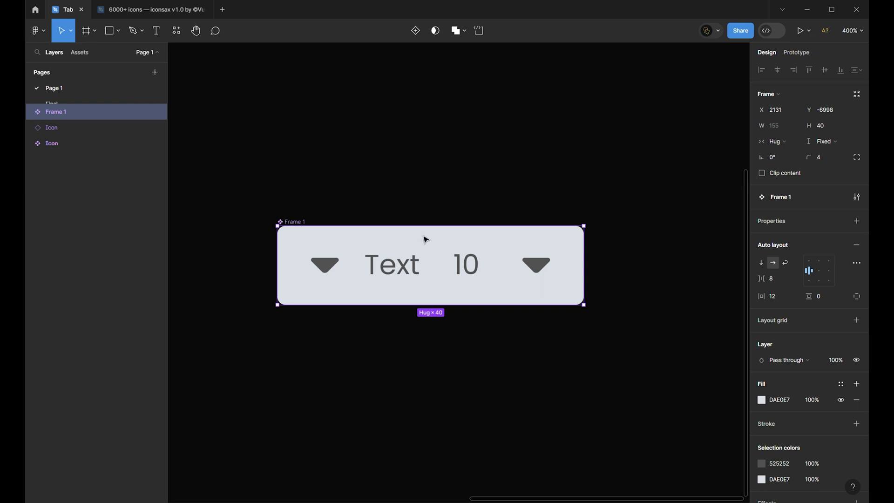
left_click(320, 277)
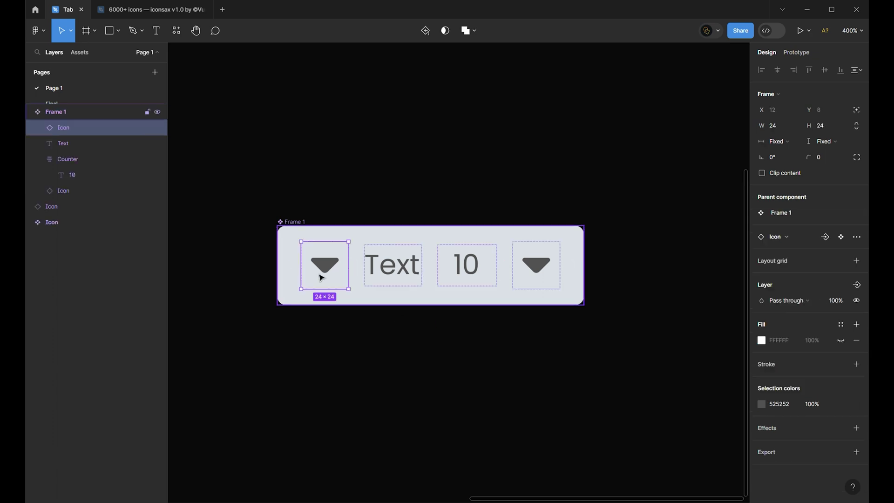
left_click(852, 285)
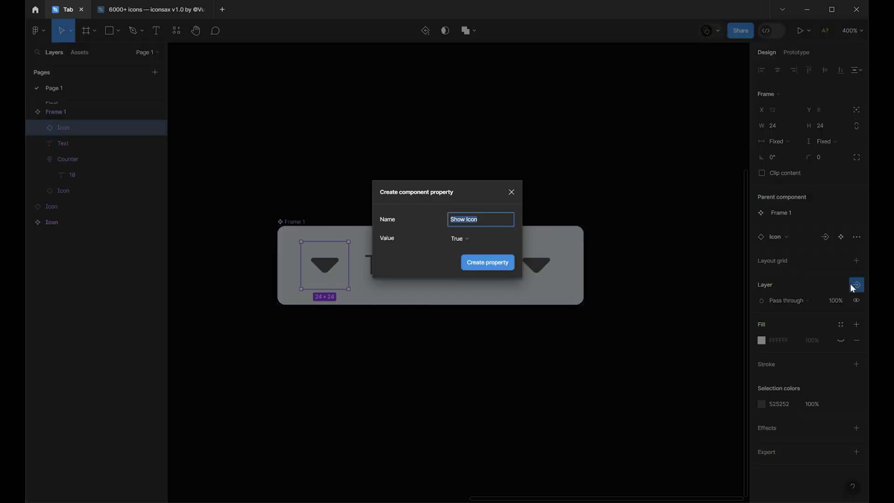
left_click(474, 239)
left_click(473, 236)
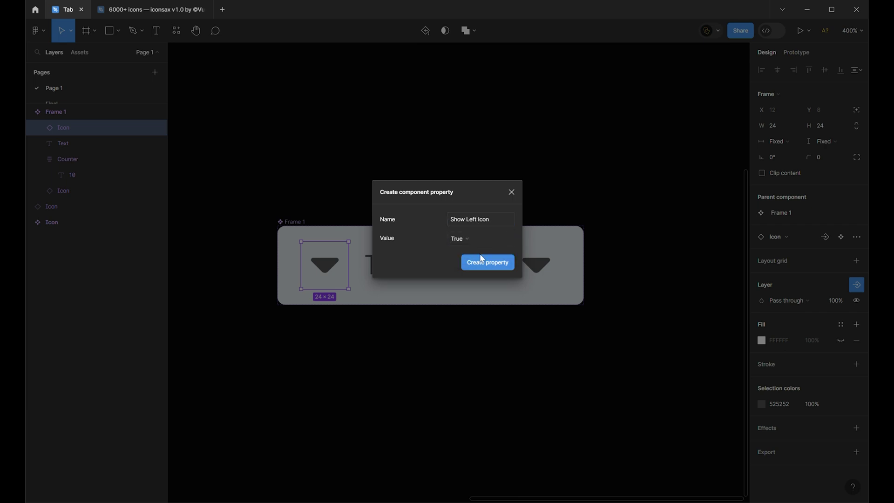
left_click(487, 262)
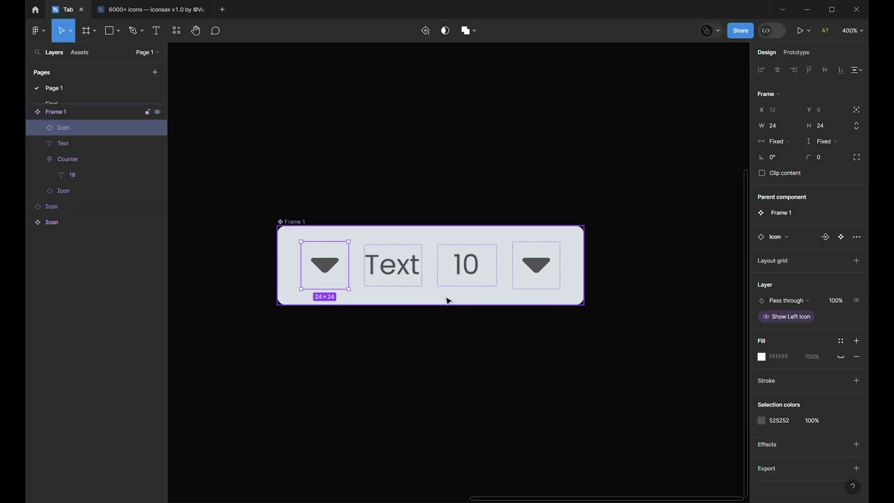
Create a visibility property named "Show Text" on the component's text layer
left_click(413, 272)
left_click(855, 205)
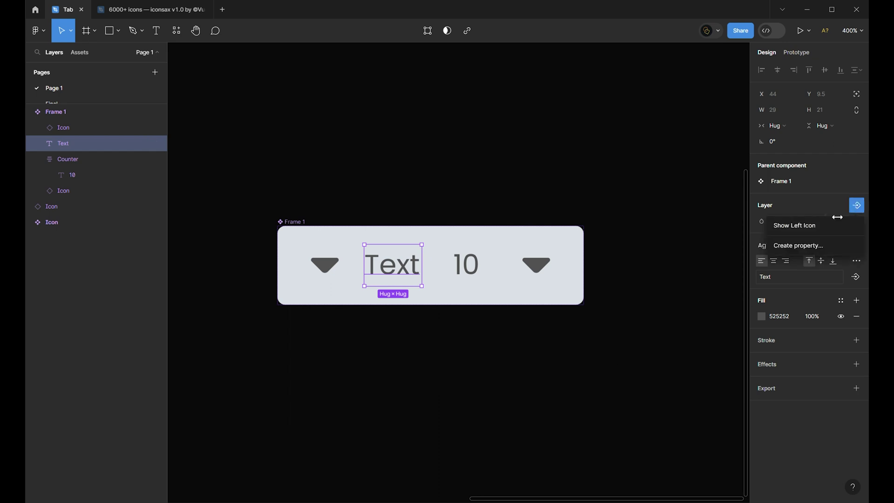
left_click(808, 247)
type("Show Text")
key("Return")
Create a visibility property named "Show Counter", set to True, on the Counter frame
key("Tab")
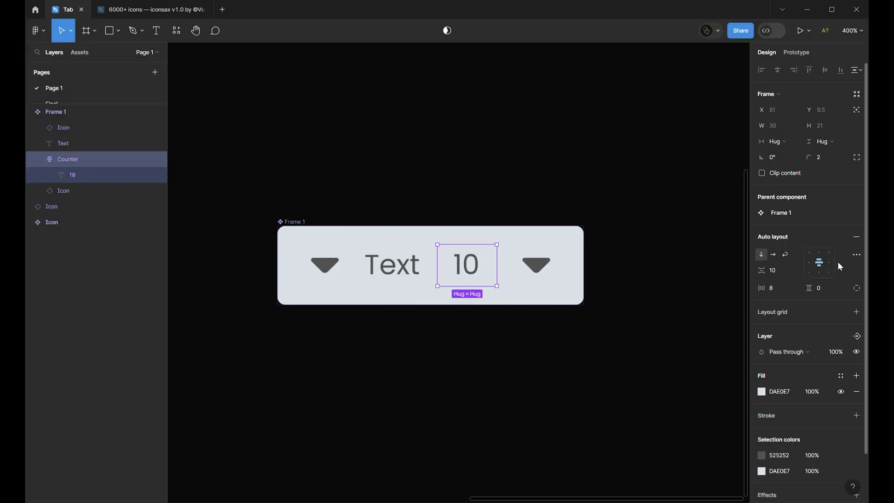
left_click(856, 336)
left_click(809, 387)
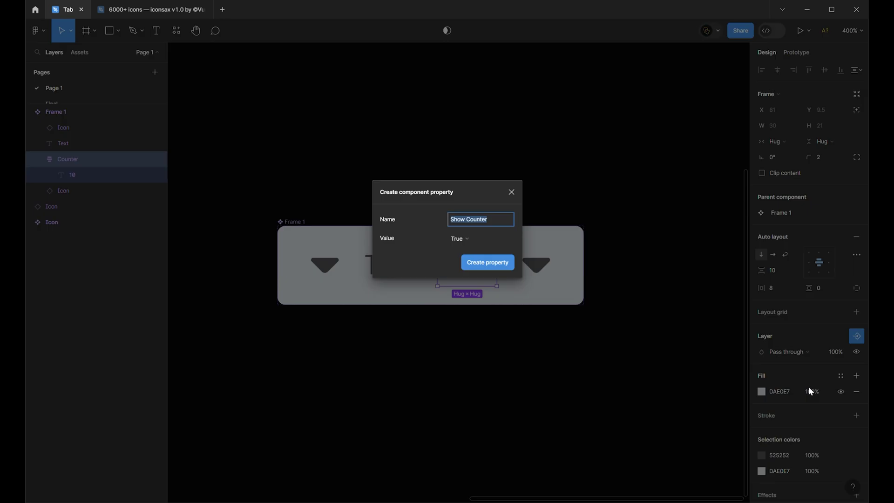
key("Return")
Create a visibility property named "Show Right Icon", set to True, on the tab component's right icon
left_click(536, 265)
left_click(856, 284)
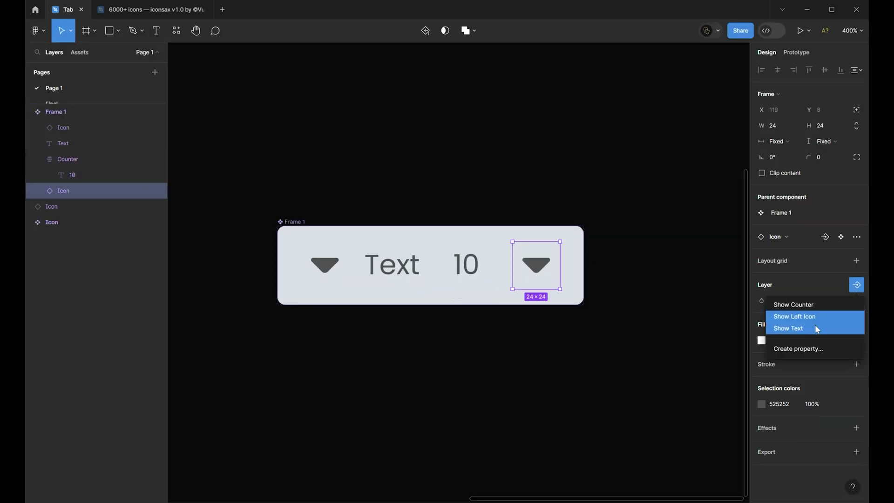
left_click(815, 348)
key("ctrl+Left")
type("Right")
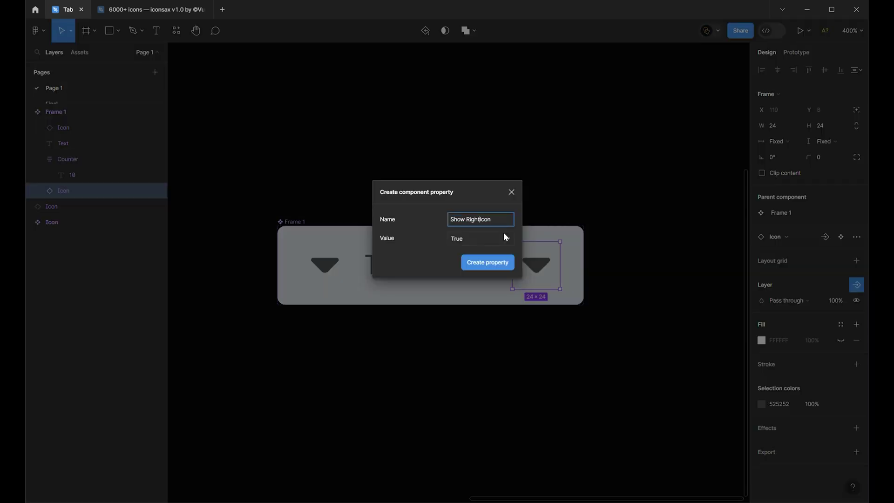
key("Return")
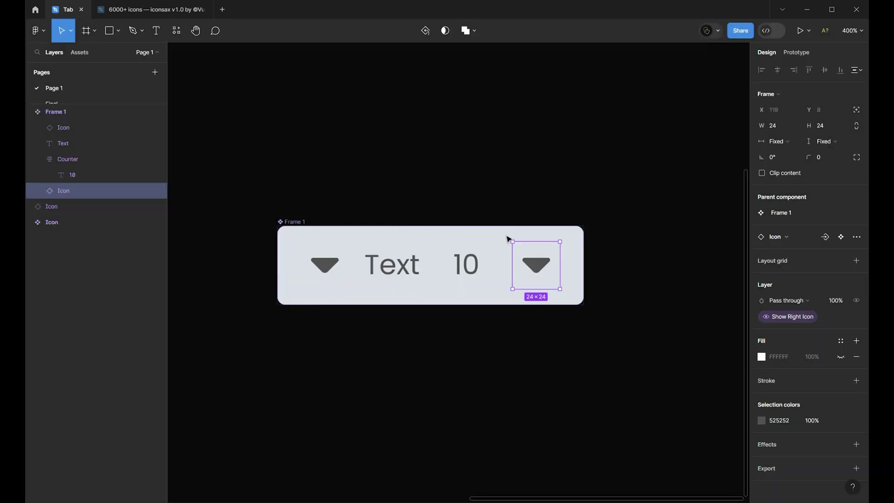
left_click(506, 331)
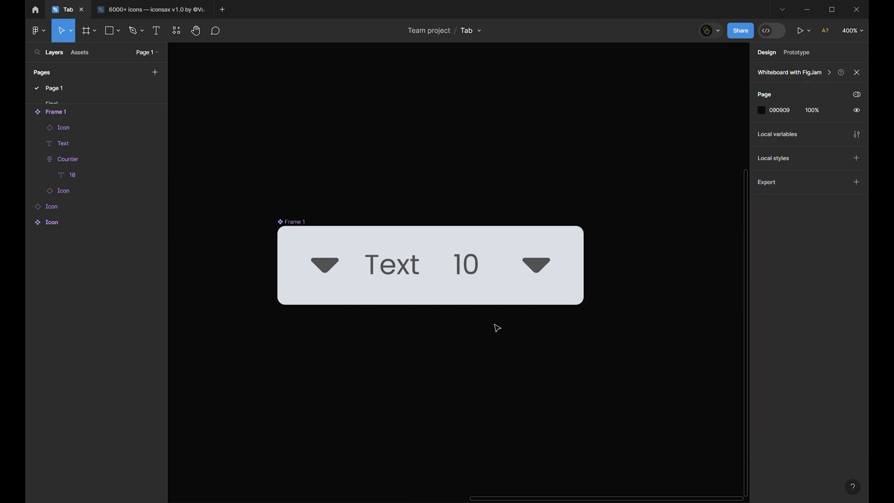
Add a second variant to the tab component and rename the component set "Tab Item"
left_click_drag(295, 223, 295, 178)
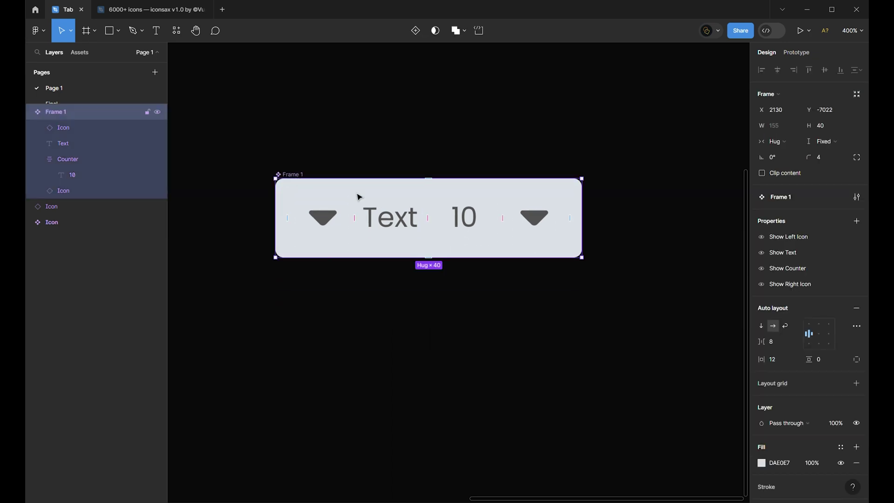
left_click(415, 30)
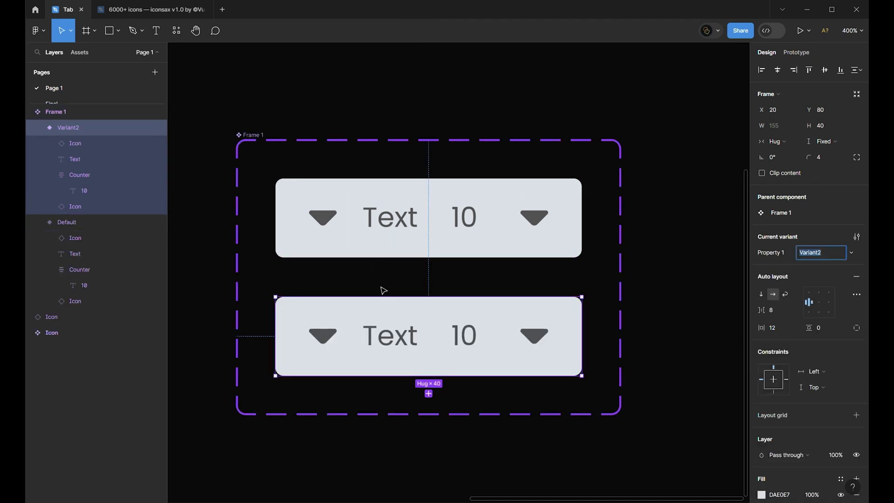
double_click(249, 134)
type("T")
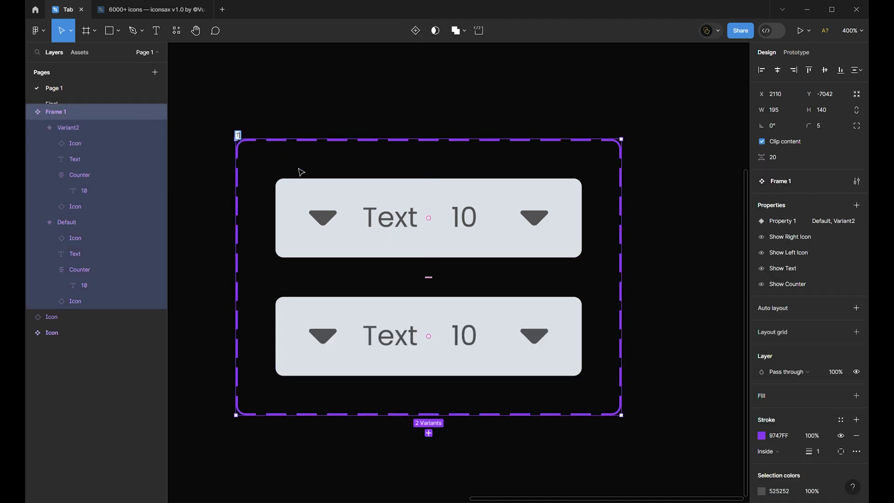
type("ab Item")
key("Return")
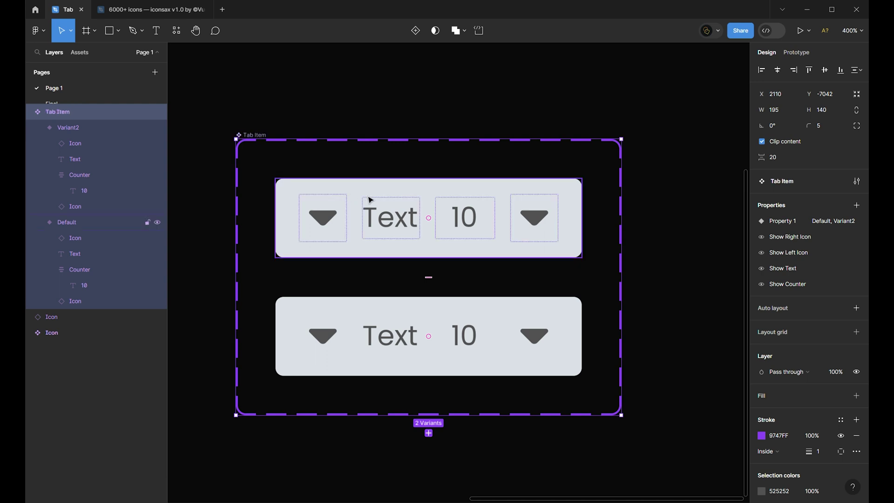
Rename the Tab Item variant property to "State" and its second value to "Selected"
left_click(841, 220)
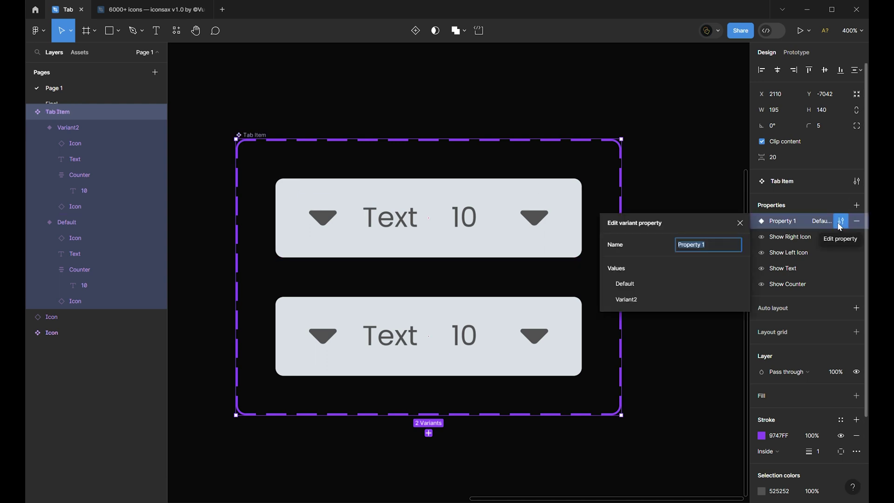
type("State")
key("Return")
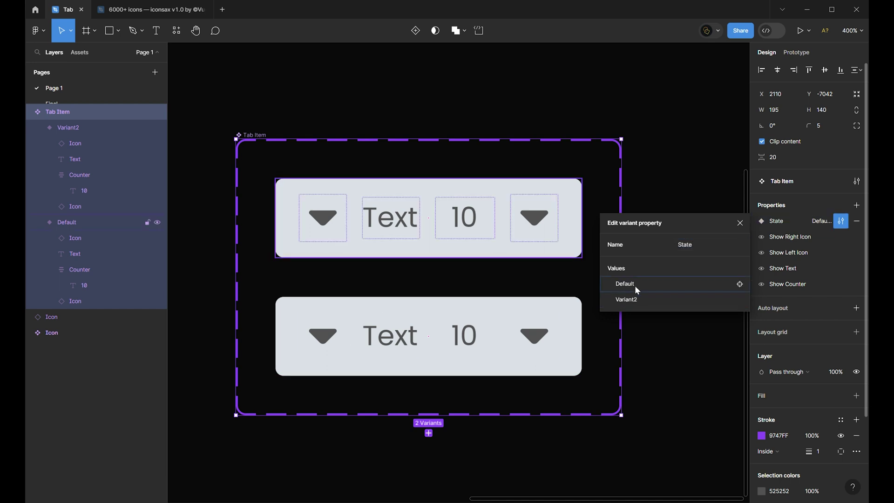
double_click(627, 298)
type("Selected")
key("Return")
key("Escape")
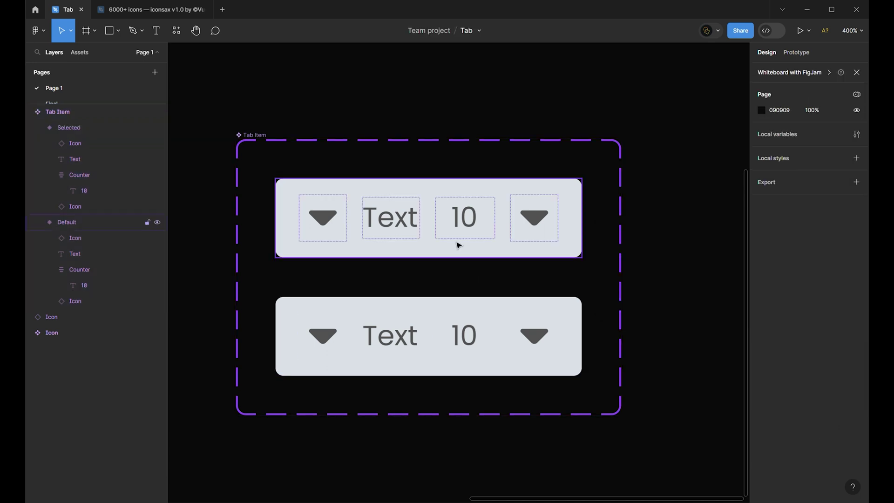
Change the Selected variant's fill to white FFFFFF
left_click(458, 244)
left_click(460, 309)
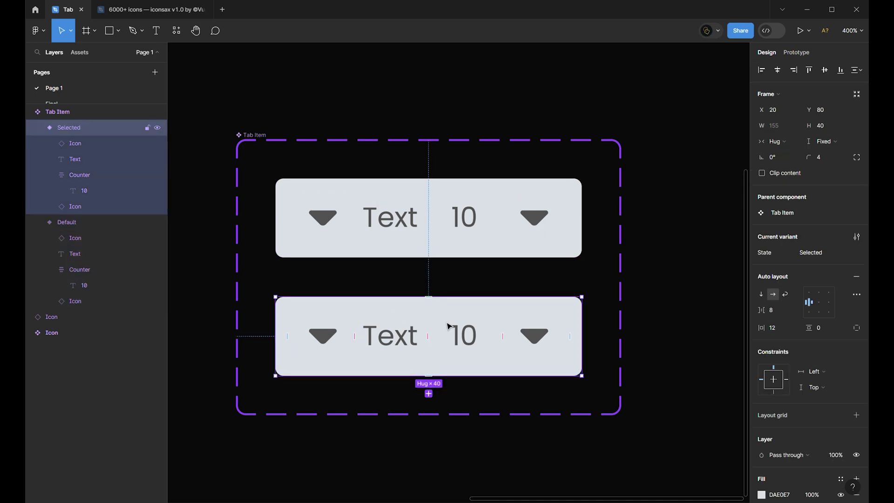
scroll(768, 364, "down", 3)
left_click(761, 395)
left_click_drag(717, 298, 561, 196)
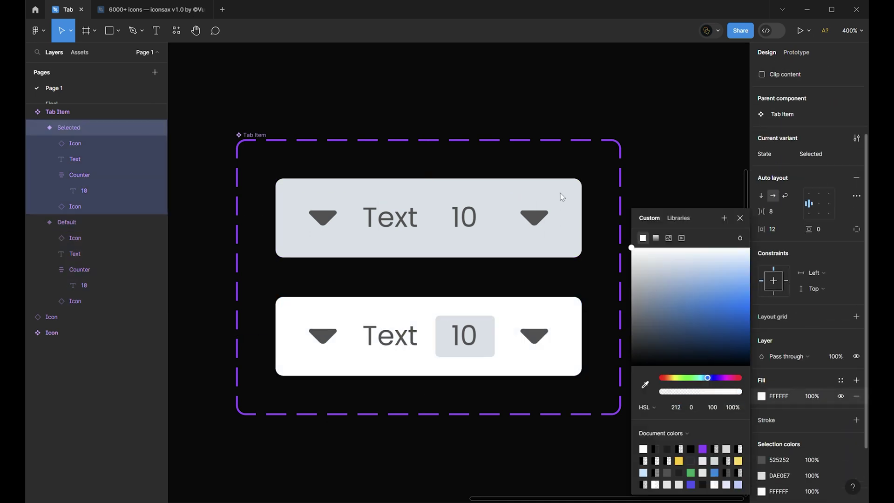
Add a drop shadow to the Selected variant with its X and Y offsets at 0
scroll(804, 367, "down", 3)
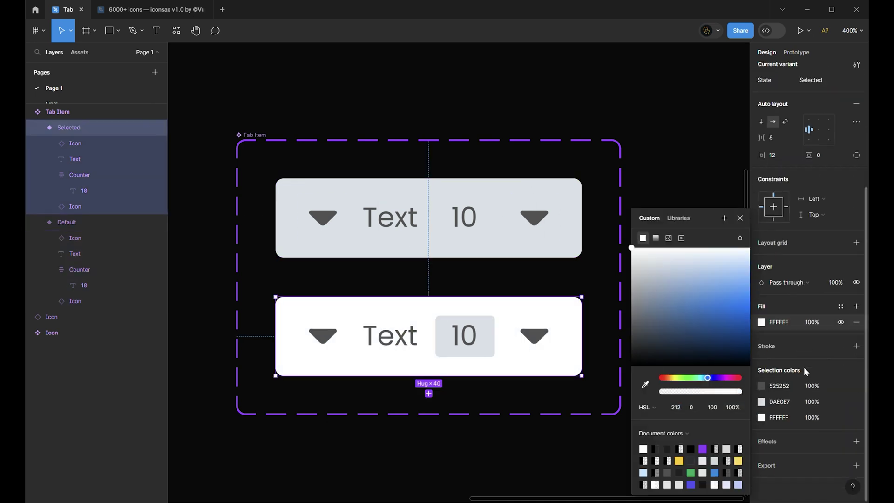
left_click(856, 441)
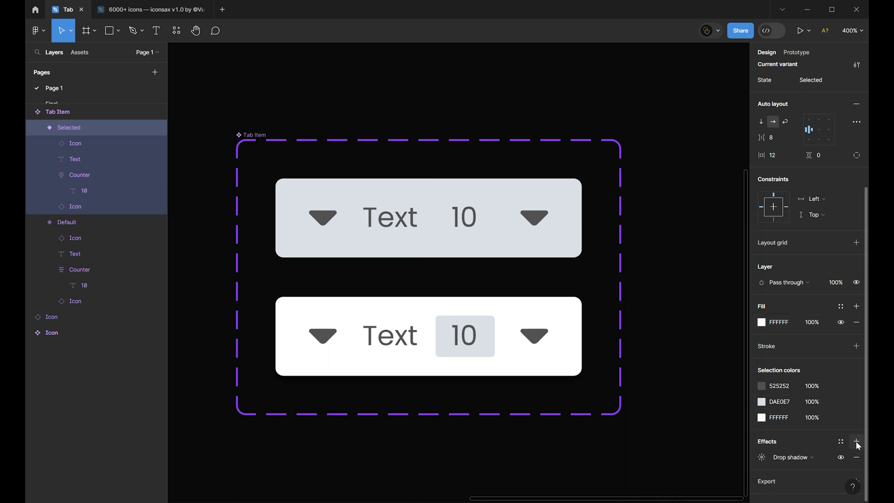
left_click(761, 457)
left_click(655, 442)
type("0")
Set the Selected variant's drop shadow color to blue-grey BEC9D5 at 56% opacity
left_click(643, 459)
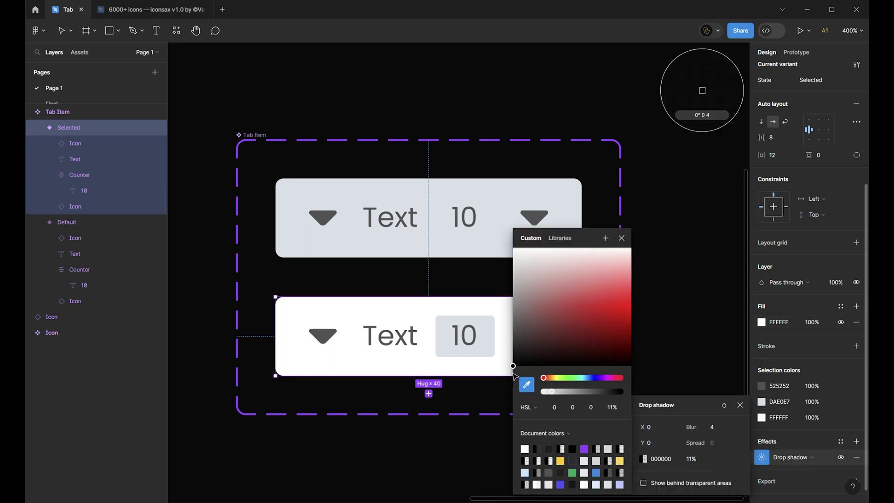
left_click(693, 458)
type("56")
left_click(593, 408)
key("Down")
key("Down")
key("Down")
key("Down")
key("Down")
key("Down")
key("Down")
key("Down")
key("Down")
key("Down")
key("Down")
key("Down")
key("Down")
key("Down")
key("Down")
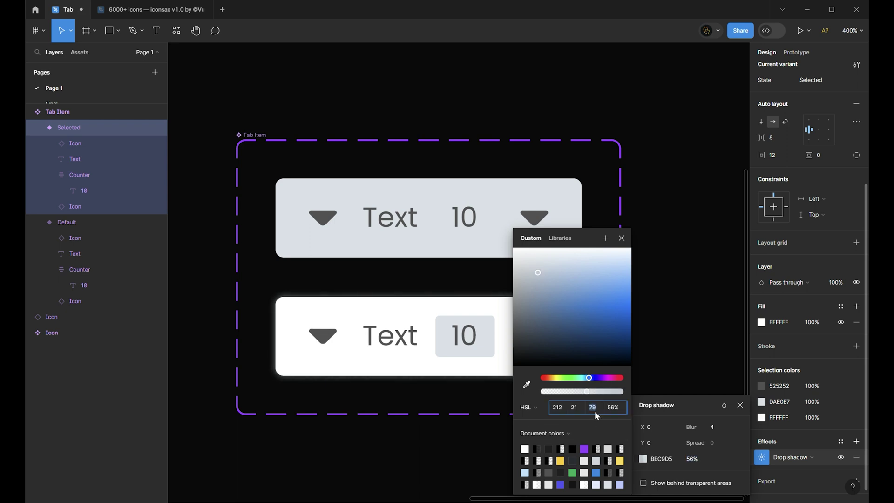
left_click(675, 323)
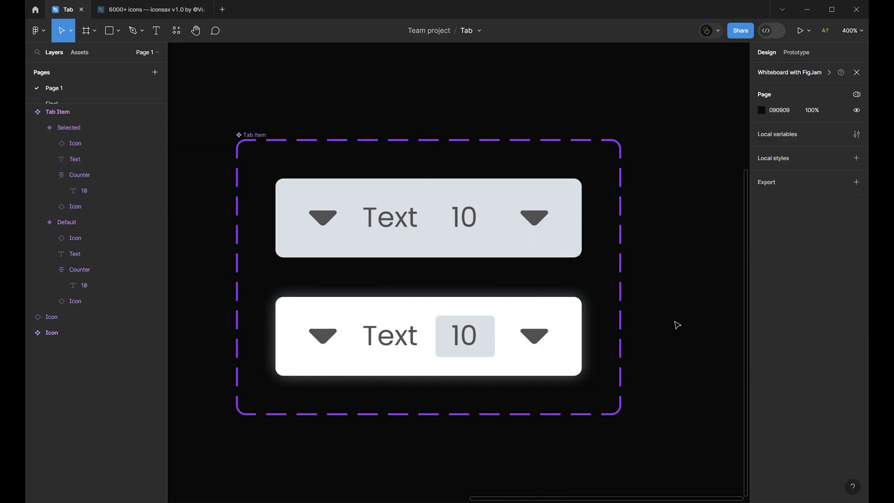
Place an instance of the Default Tab Item variant in the empty canvas area beside the component set
key("ctrl+minus")
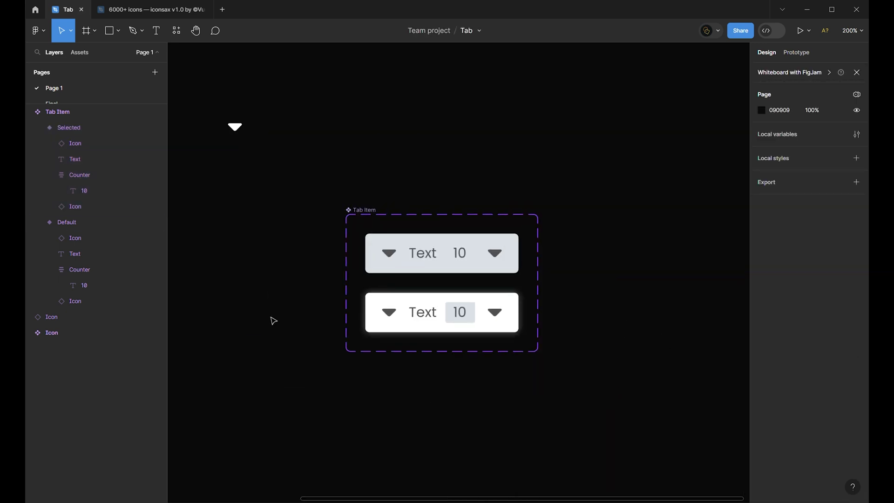
scroll(536, 182, "down", 3)
scroll(536, 182, "right", 3)
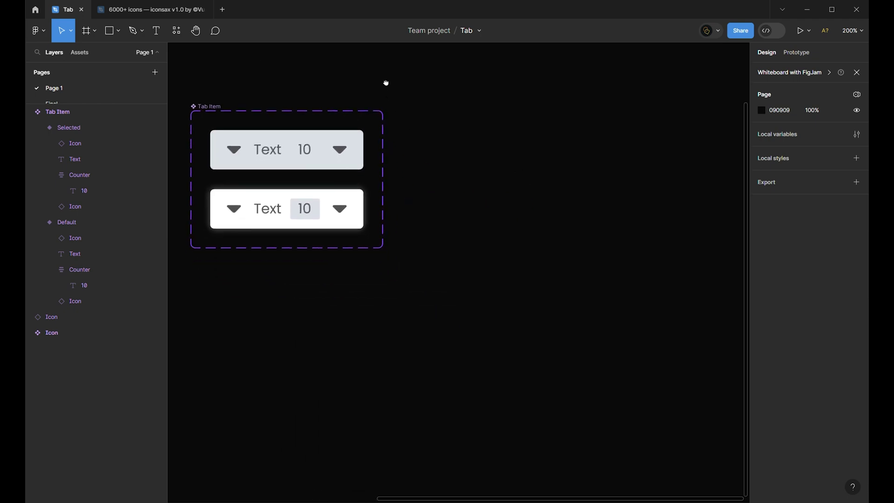
left_click_drag(335, 139, 511, 180)
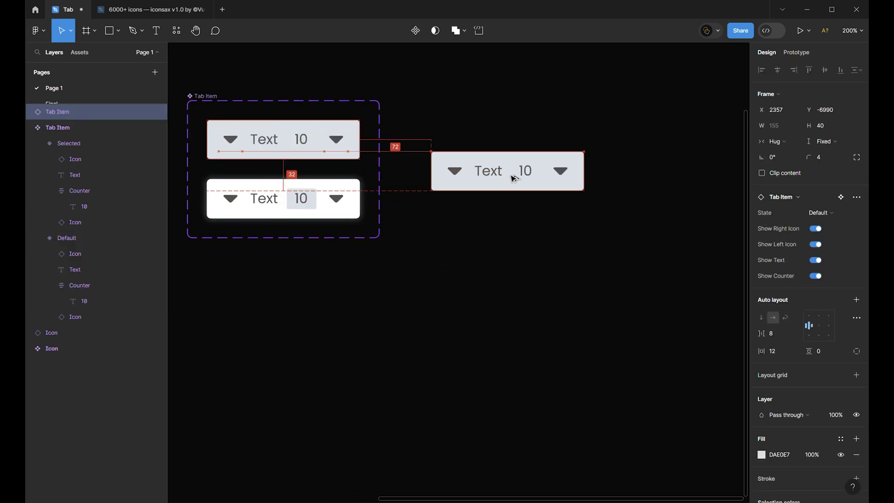
left_click_drag(567, 245, 551, 253)
scroll(551, 253, "up", 3)
scroll(551, 252, "right", 3)
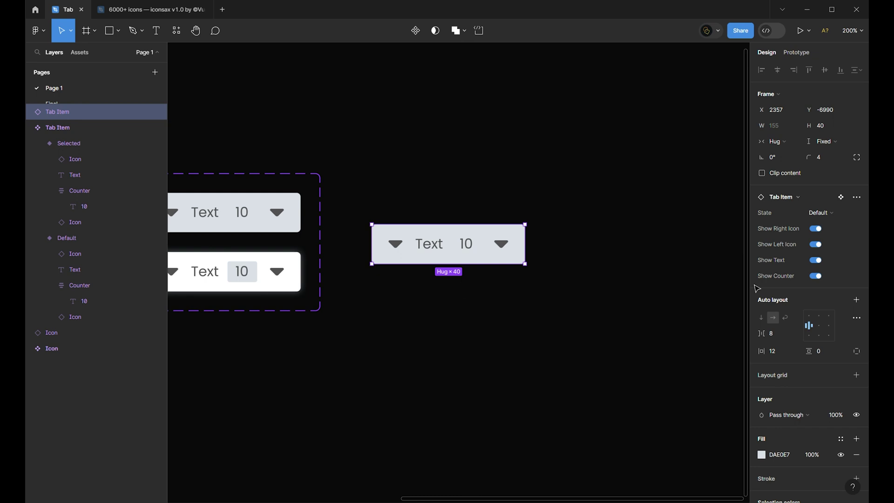
Turn off Show Right Icon, Show Left Icon and Show Counter on the placed Tab Item instance
left_click(815, 229)
left_click(815, 245)
left_click(816, 276)
Duplicate the text-only tab into a row of three and wrap them in a horizontal auto layout frame with 0 spacing
left_click_drag(406, 255, 581, 249)
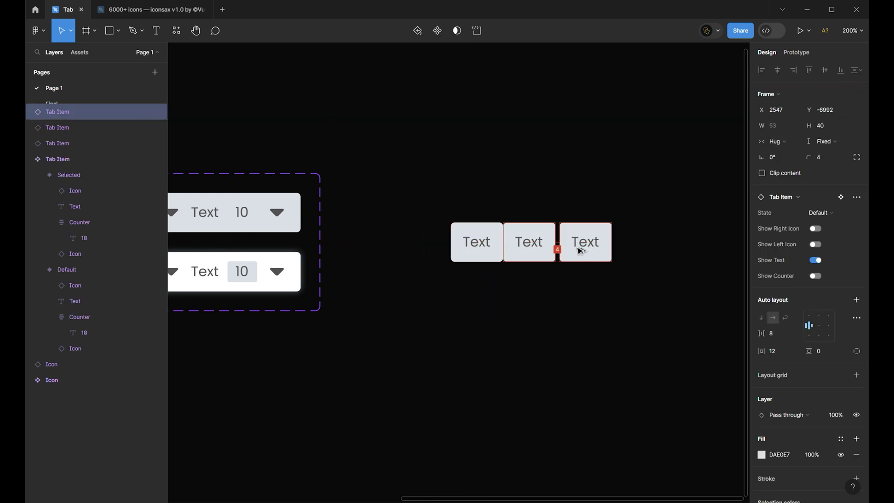
left_click_drag(623, 276, 433, 270)
key("shift+a")
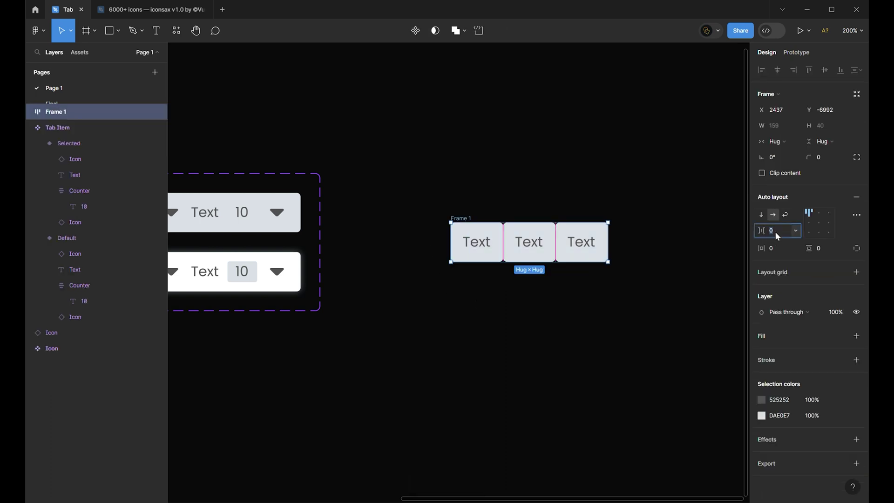
Set the auto layout frame's horizontal and vertical padding to 4
left_click(776, 248)
type("4")
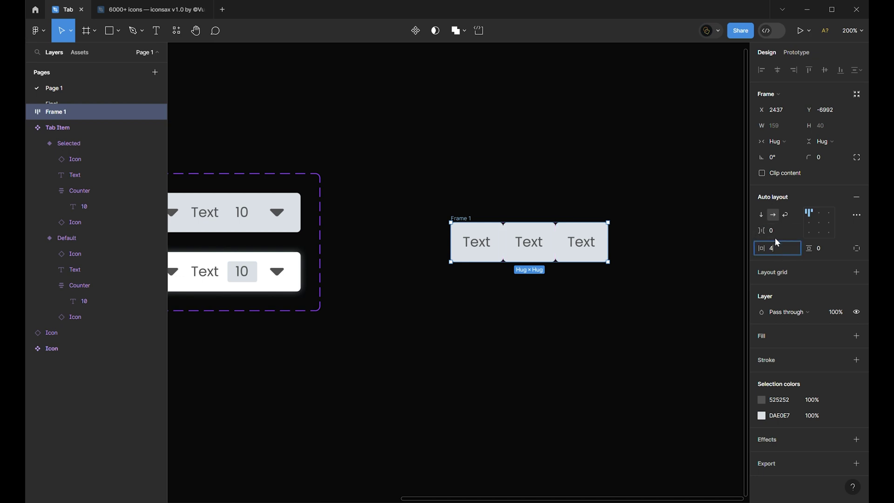
left_click(821, 248)
type("4")
key("Return")
key("Escape")
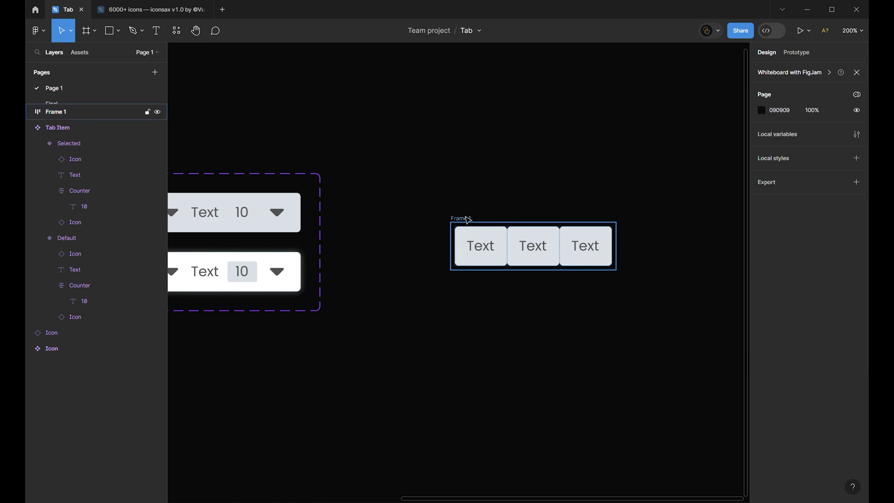
Change the three tabs' labels to "Item One", "Item Two" and "Item Three"
double_click(480, 247)
type("Item One")
double_click(575, 253)
type("Item Two")
double_click(621, 246)
type("Item 3")
key("BackSpace")
type("Three")
left_click(419, 208)
scroll(479, 192, "right", 3)
Switch the "Item One" tab's State to Selected
left_click(384, 213)
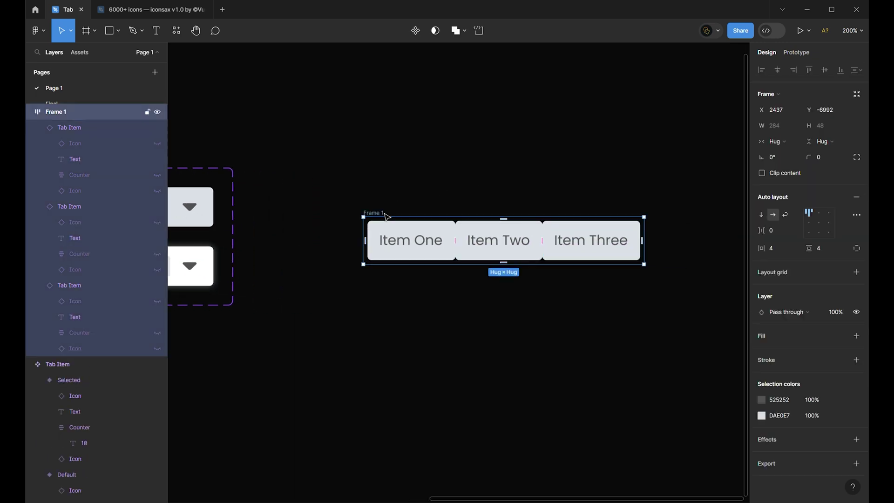
left_click(410, 239)
left_click(820, 217)
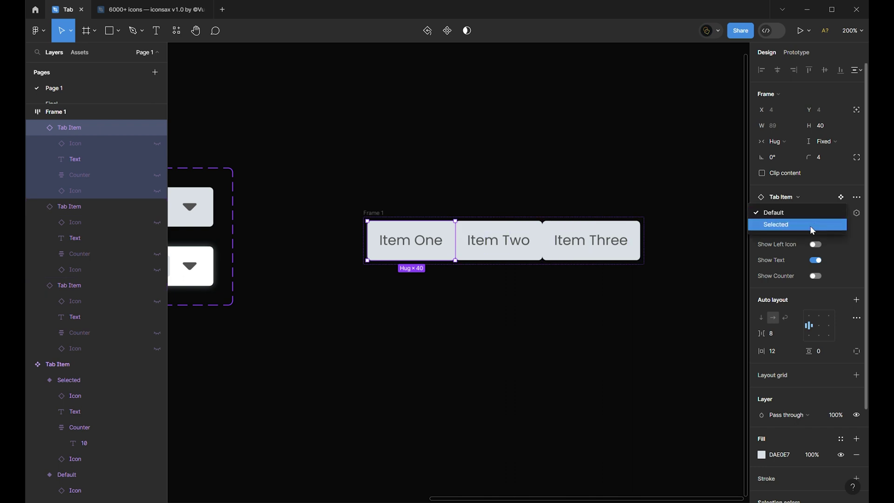
left_click(783, 226)
Turn the frame holding the three tabs into a component and rename it "Tab Bar"
left_click(372, 218)
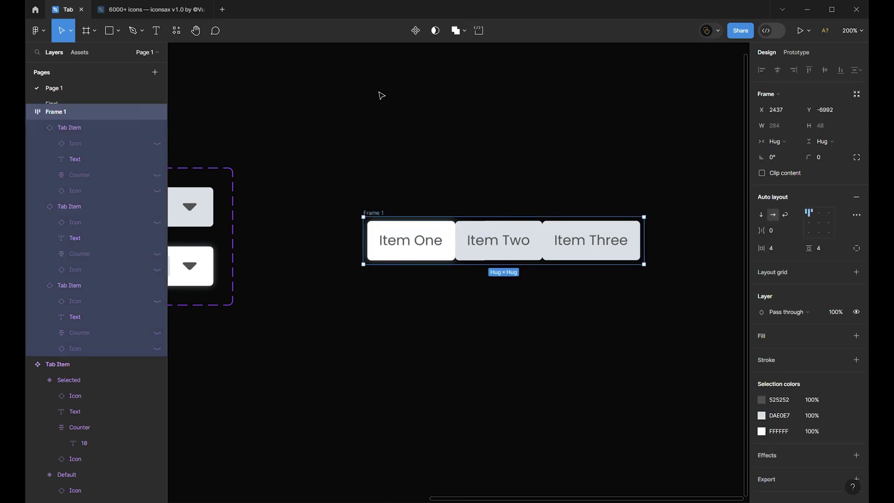
left_click(413, 31)
key("ctrl+r")
type("Tab Bar")
key("Return")
Fill the Tab Bar with DAE0E7 sampled from an unselected tab and set its corner radius to 4
key("i")
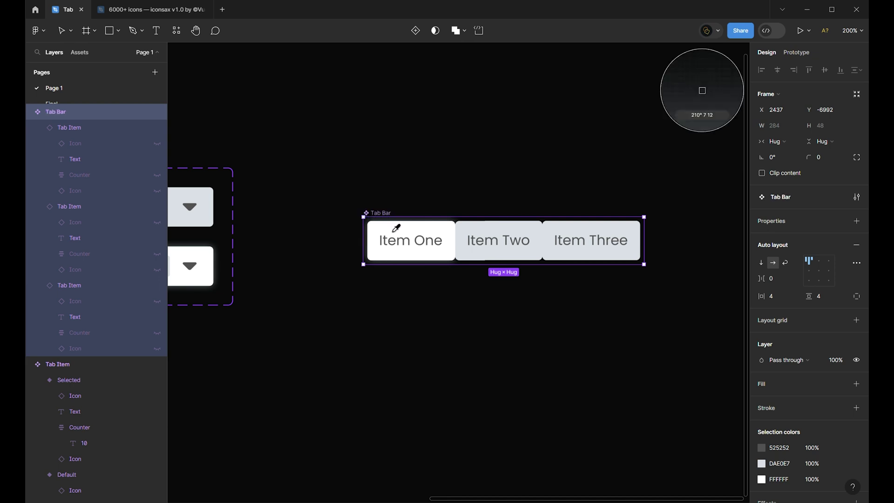
left_click(467, 239)
left_click(494, 327)
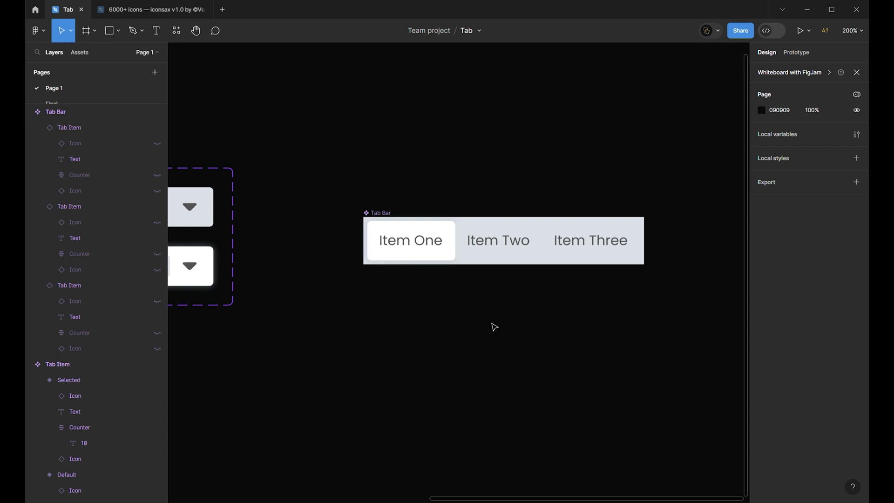
left_click(405, 221)
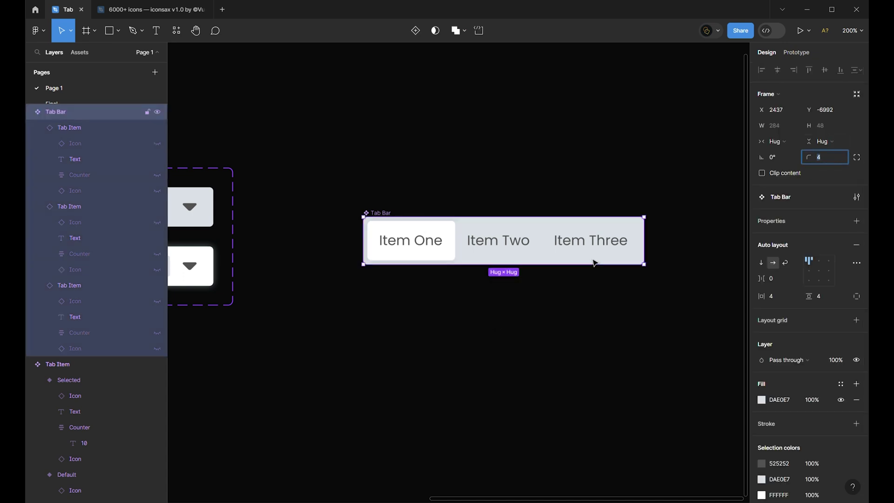
left_click(562, 303)
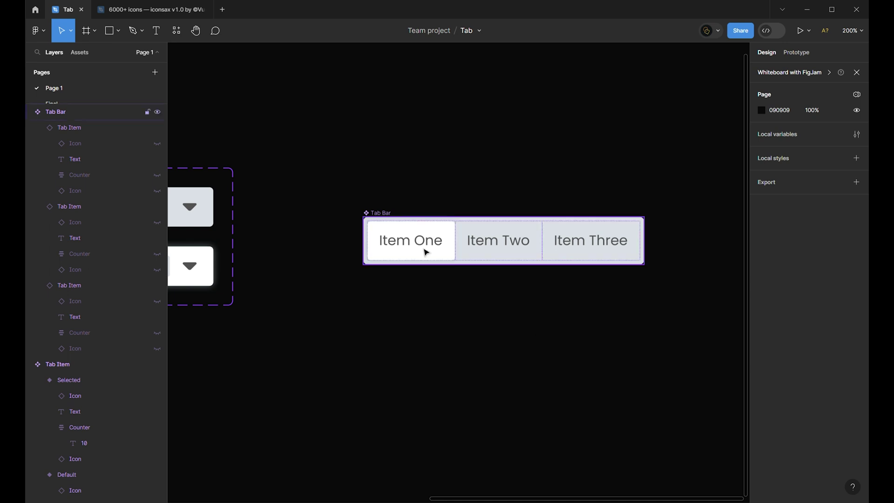
Move the Tab Bar slightly up and add a second variant to it
scroll(465, 349, "right", 2)
left_click_drag(356, 213, 357, 202)
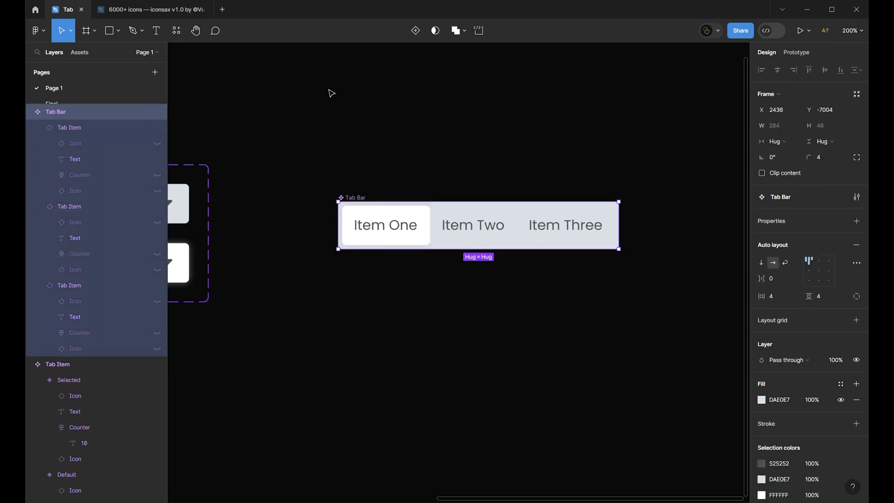
left_click(414, 30)
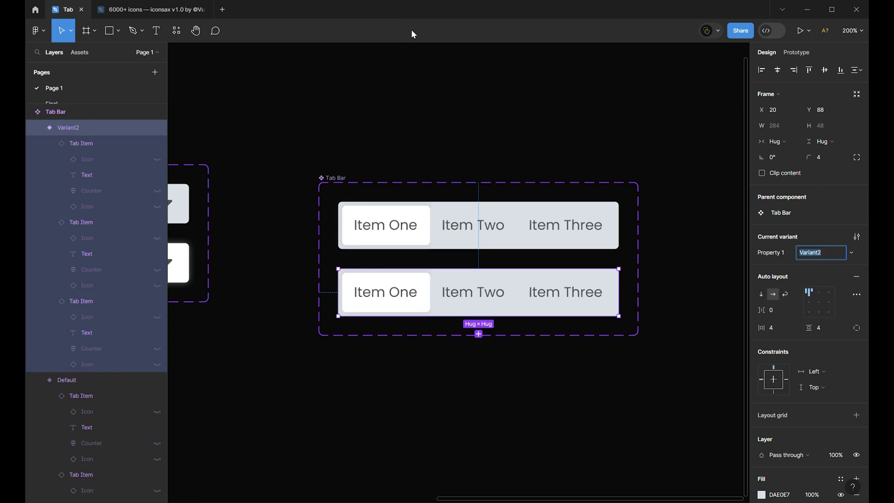
Duplicate the "Item Three" tab in the second variant and give the Tab Bar component set auto layout with 20 spacing
left_click(587, 301)
key("ctrl+d")
key("Escape")
key("Escape")
left_click(856, 244)
type("20")
key("Return")
Change the fourth tab's text in the second variant to "Item Four"
double_click(623, 293)
type("Four")
key("Escape")
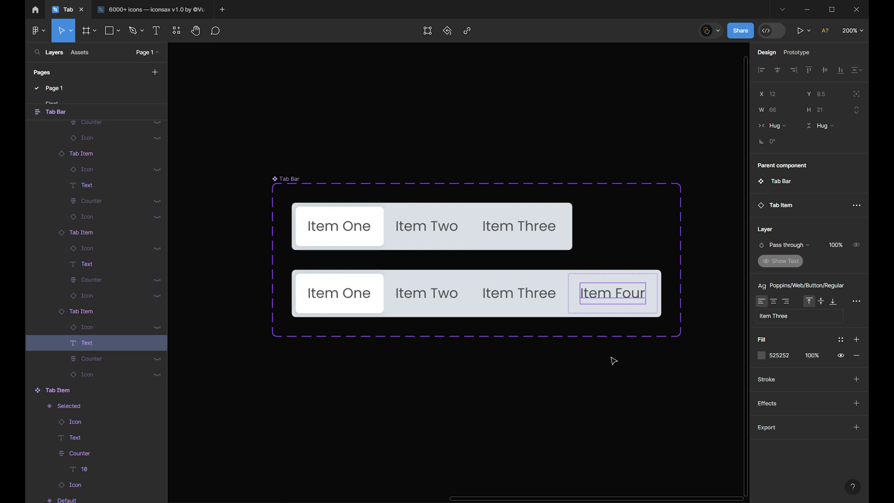
Rename the Tab Bar component set's variant property to "Size"
left_click(285, 179)
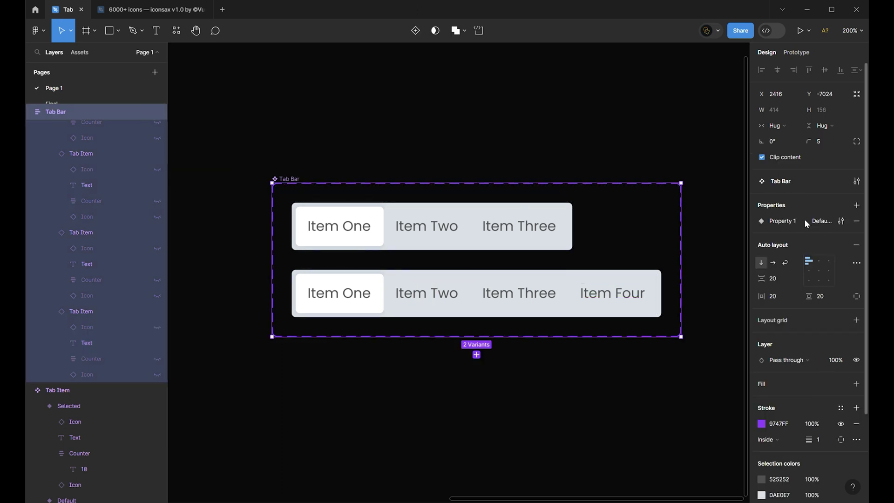
double_click(784, 221)
type("Size")
key("Return")
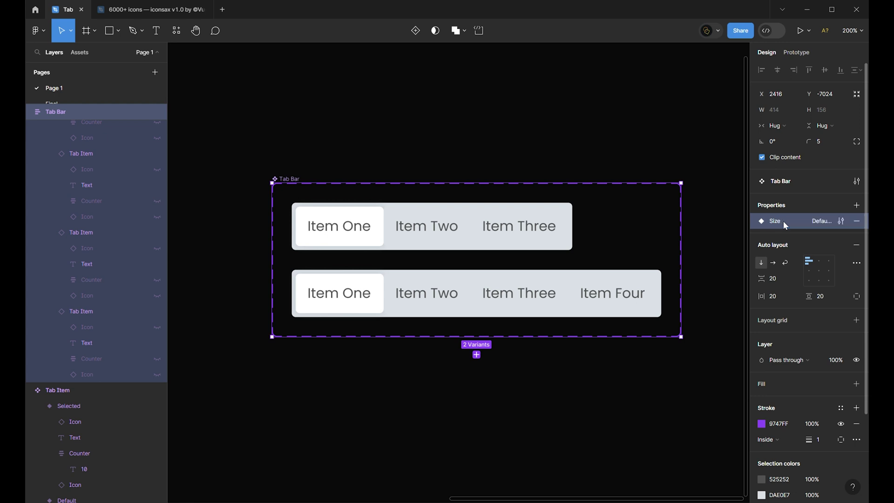
Set the Size value to 3 for the three-tab variant and 4 for the four-tab variant
left_click(438, 233)
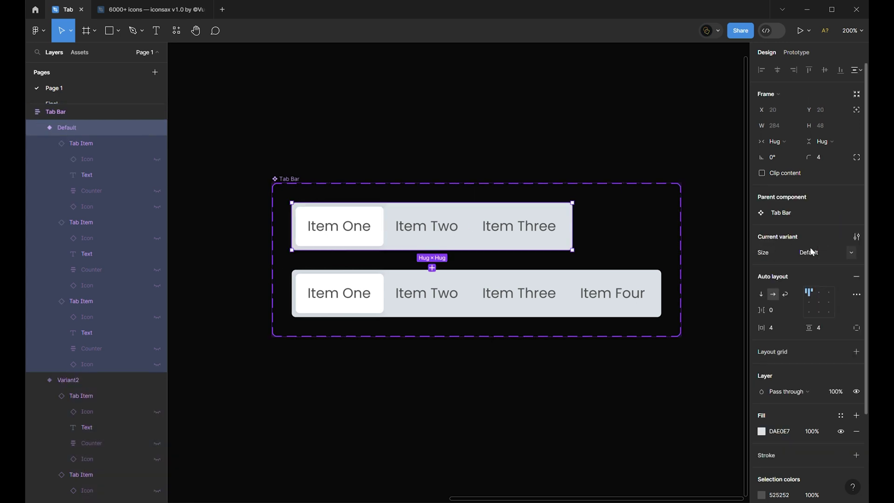
left_click(813, 252)
type("3")
key("Tab")
left_click(810, 252)
type("4")
key("Return")
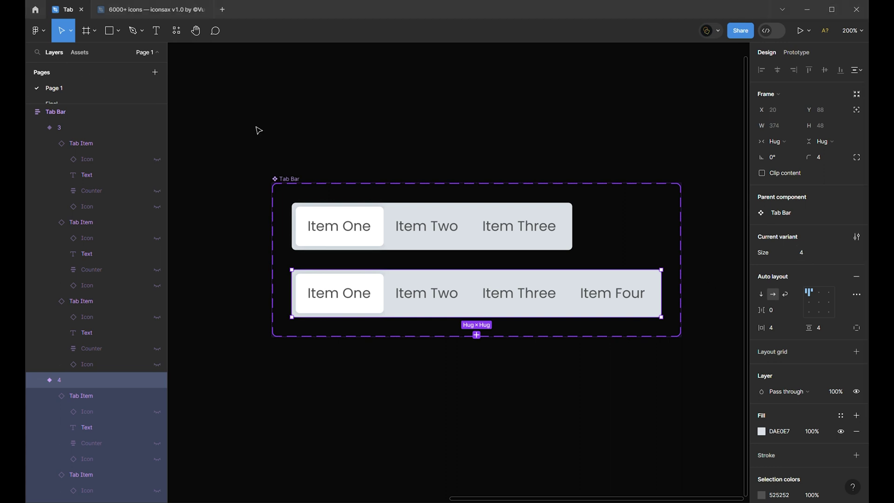
Add a variant property named "Selected" with the value "First" to the Tab Bar component set
left_click(308, 183)
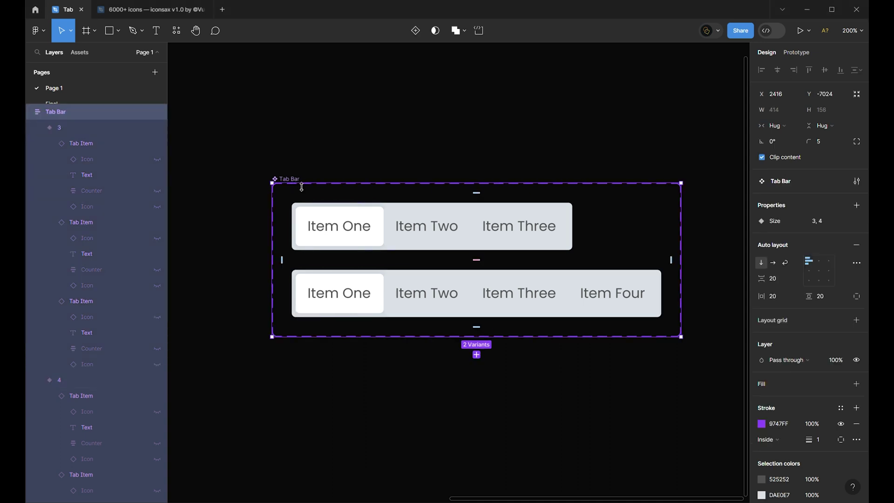
left_click(857, 205)
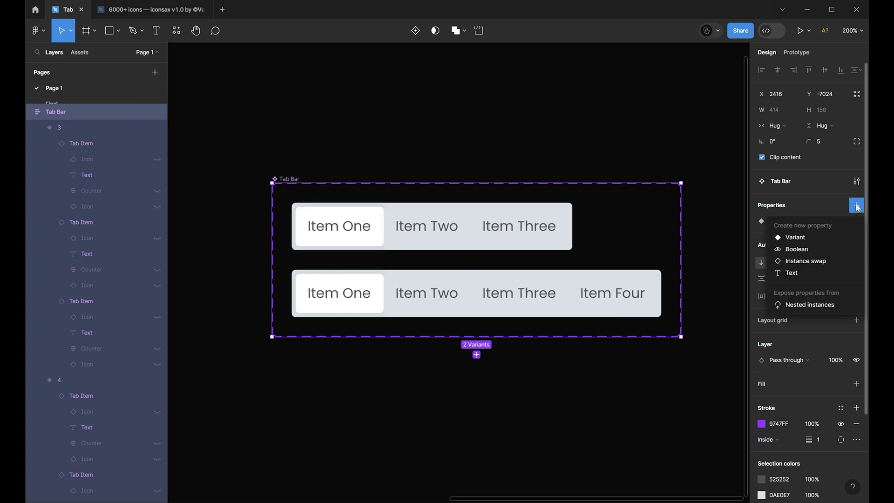
left_click(819, 237)
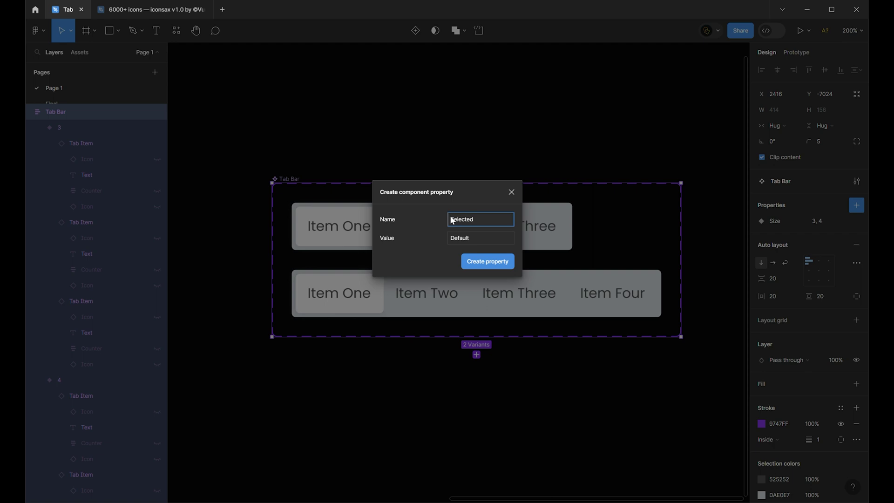
left_click(467, 236)
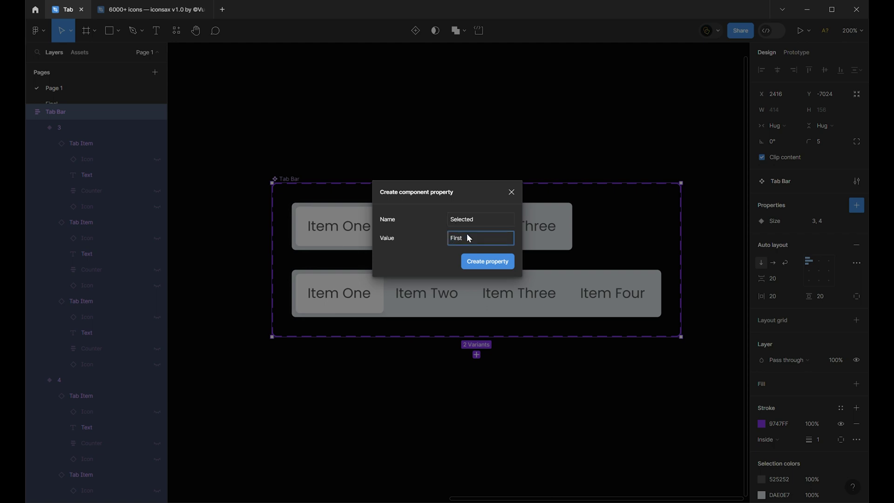
key("Return")
Add a copy of the three-tab variant below it and set its Selected value to "Second"
left_click(427, 227)
left_click(432, 268)
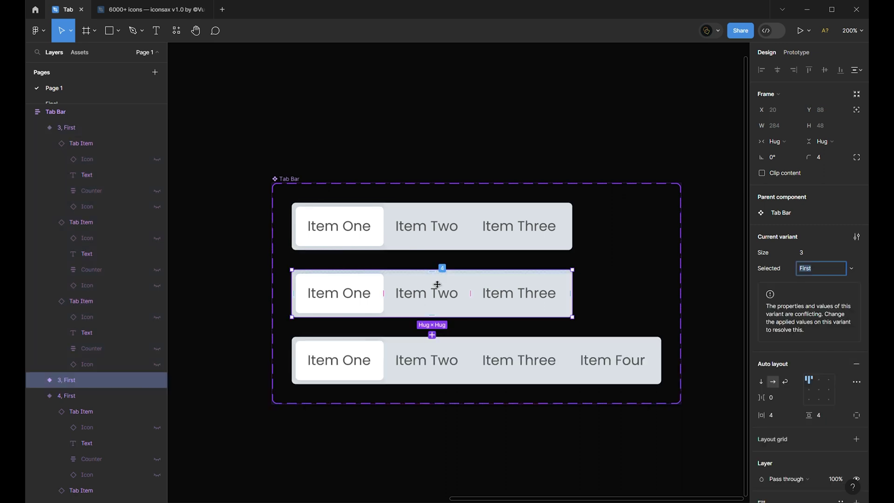
left_click(813, 269)
type("Second")
key("Return")
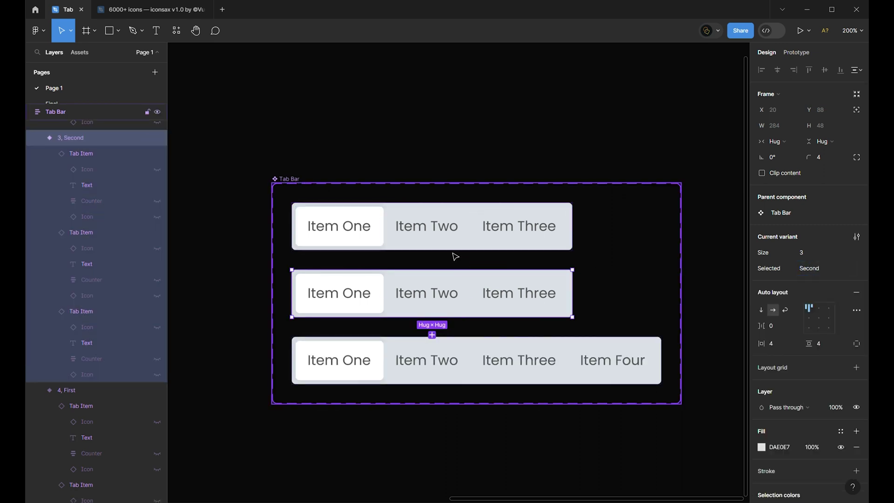
In the "3, Second" variant, switch "Item Two" to the selected state and "Item One" to the default state
left_click(435, 295)
left_click(801, 252)
left_click(806, 264)
left_click(339, 293)
left_click(784, 237)
left_click(774, 236)
Duplicate the "3, Second" variant and, in the copy, make "Item Three" the selected tab with "Item Two" back to default
left_click(522, 354)
key("ctrl+d")
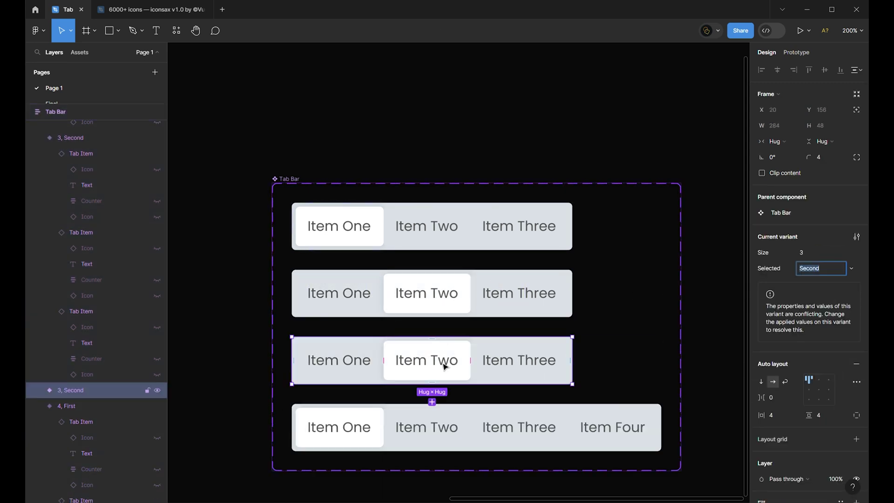
left_click(518, 360)
left_click(801, 253)
left_click(803, 262)
left_click(426, 360)
left_click(801, 252)
left_click(783, 240)
Set the Selected value of the variant with "Item Three" highlighted to "3rd"
key("Escape")
left_click(826, 274)
type("3")
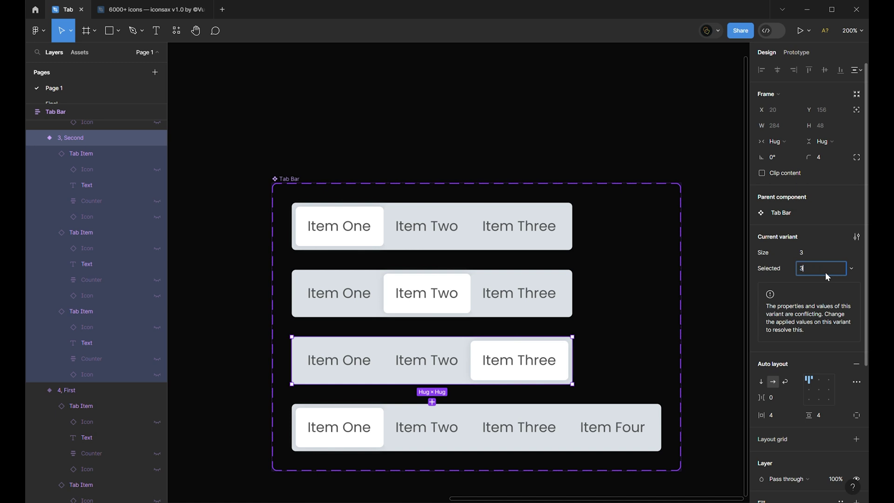
type("rd")
key("Return")
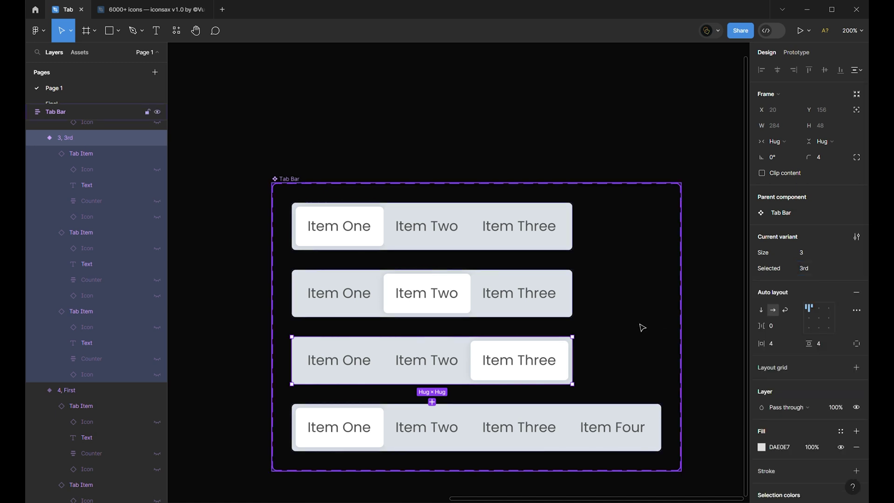
left_click(494, 168)
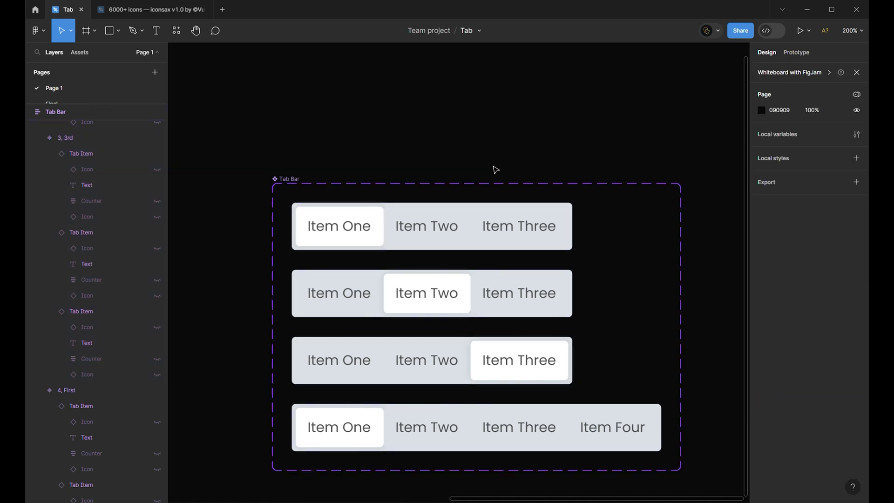
Place an instance of the Tab Bar's three-tab, first-selected variant on the empty canvas below the Tabs frame
scroll(497, 288, "down", 1)
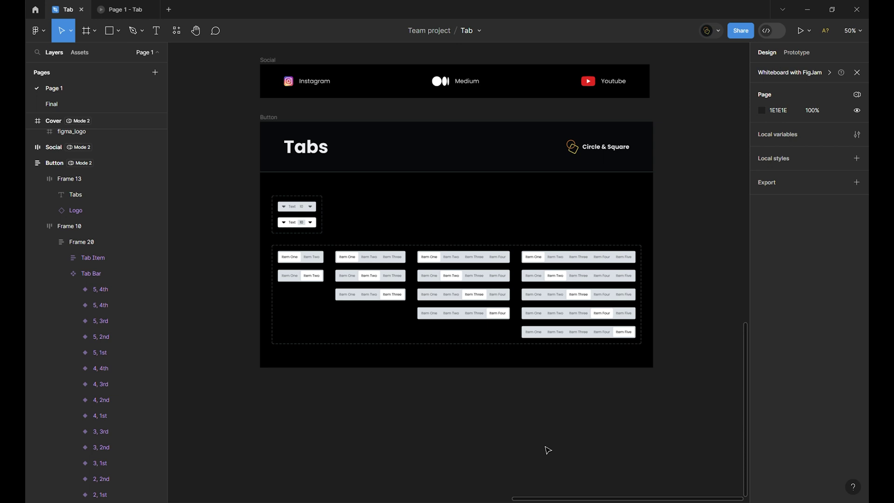
scroll(548, 450, "up", 2)
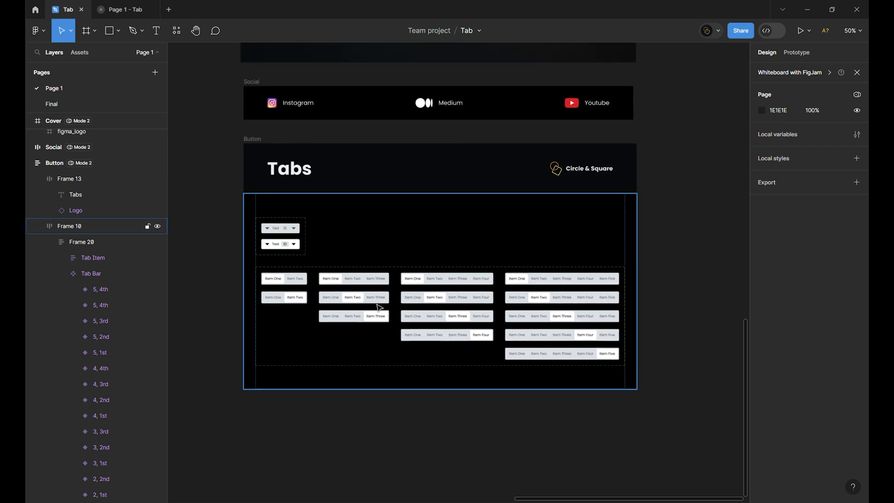
left_click(371, 286)
left_click_drag(371, 286, 517, 389)
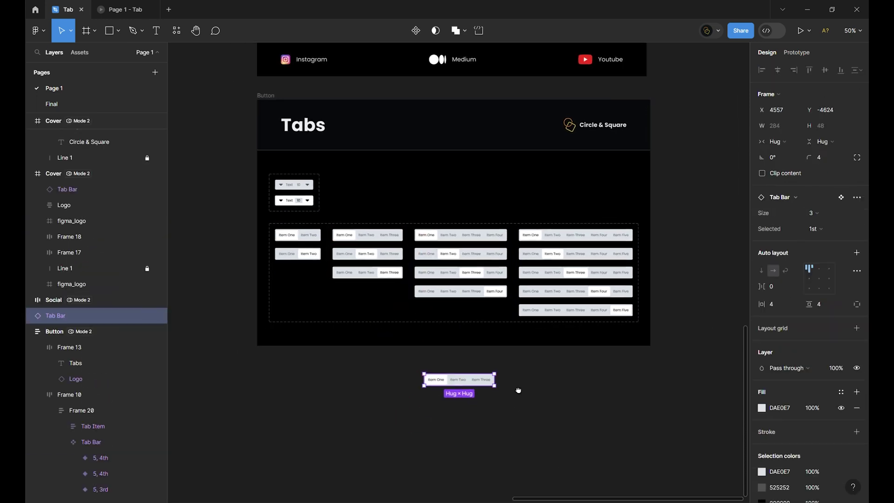
key("shift+2")
Try the Tab Bar instance with Selected at 2nd, and with Size 4 and Selected at 3rd
left_click(812, 229)
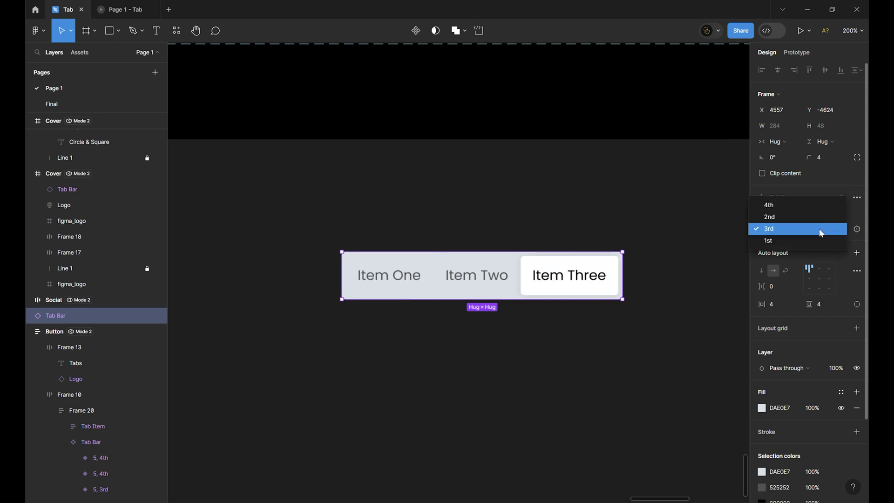
left_click(804, 223)
left_click(812, 213)
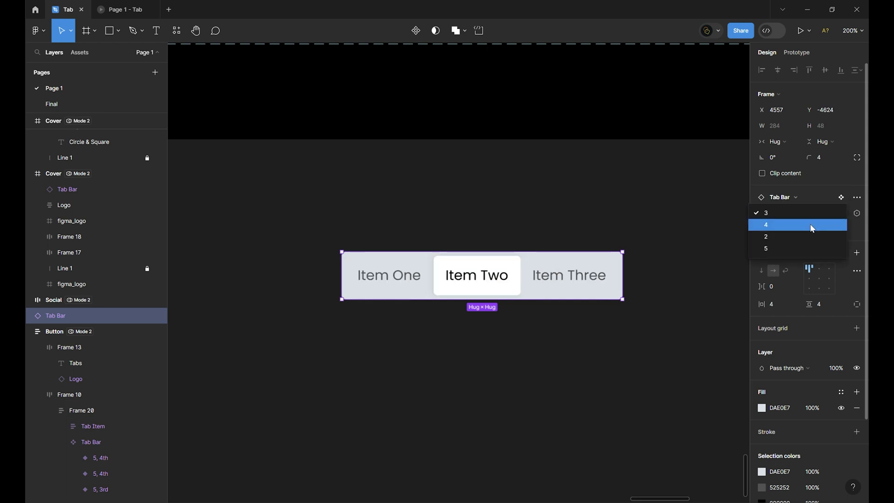
left_click(812, 223)
left_click(816, 229)
left_click(811, 240)
Set the Tab Bar instance's Size to 2 and open its choice of Selected values
left_click(810, 214)
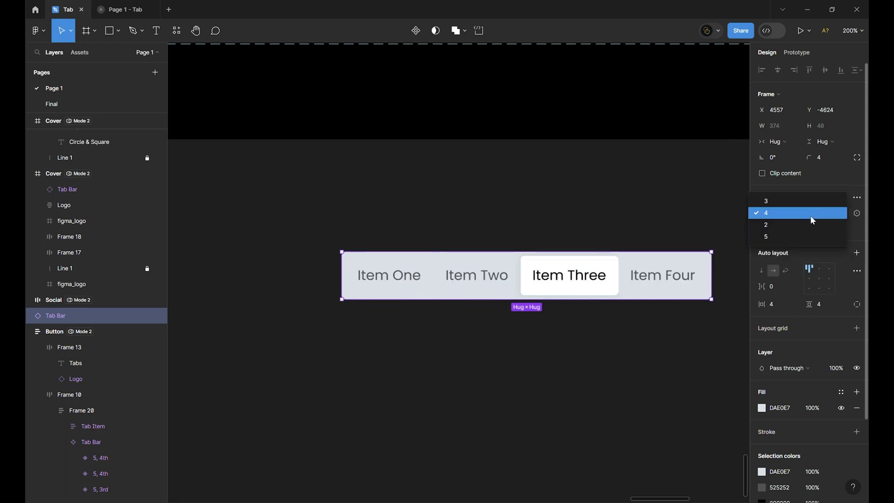
left_click(793, 222)
left_click(822, 229)
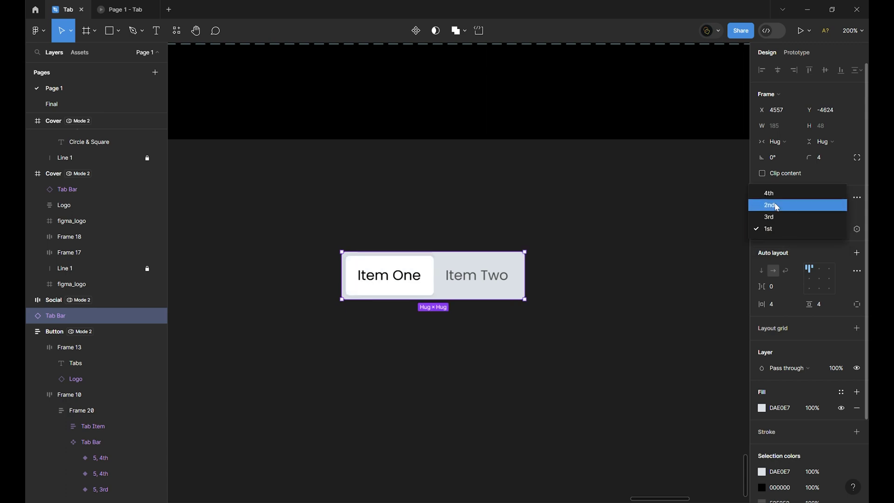